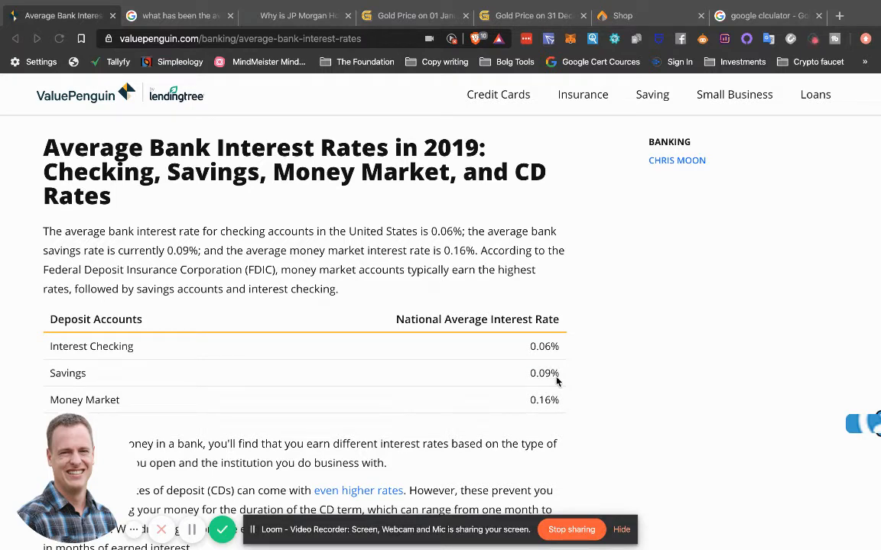
# Switch to the Google results for the average inflation rate (3.22% featured answer)
pyautogui.click(172, 15)
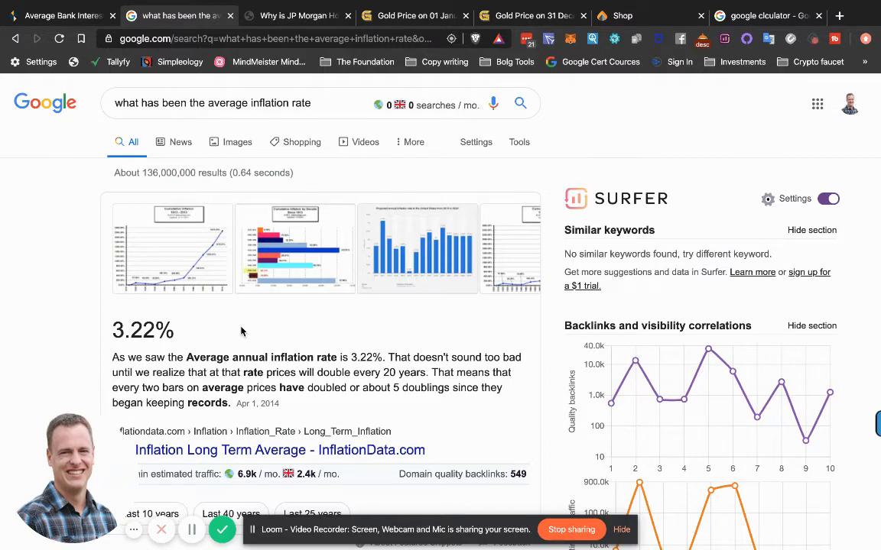
# Bring up the Metals Edge article 'Why is JP Morgan Hoarding Silver'
pyautogui.click(300, 15)
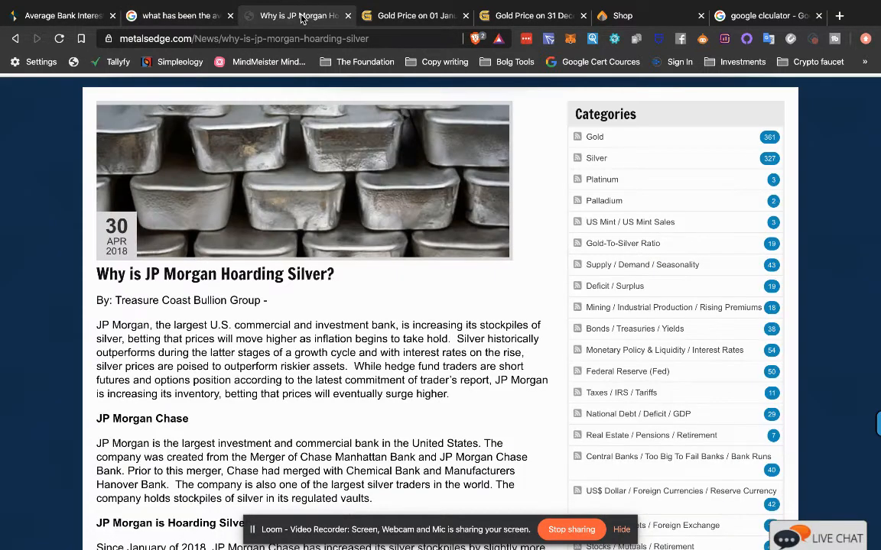
pyautogui.scroll(-1, 211, 370)
pyautogui.scroll(-1, 211, 370)
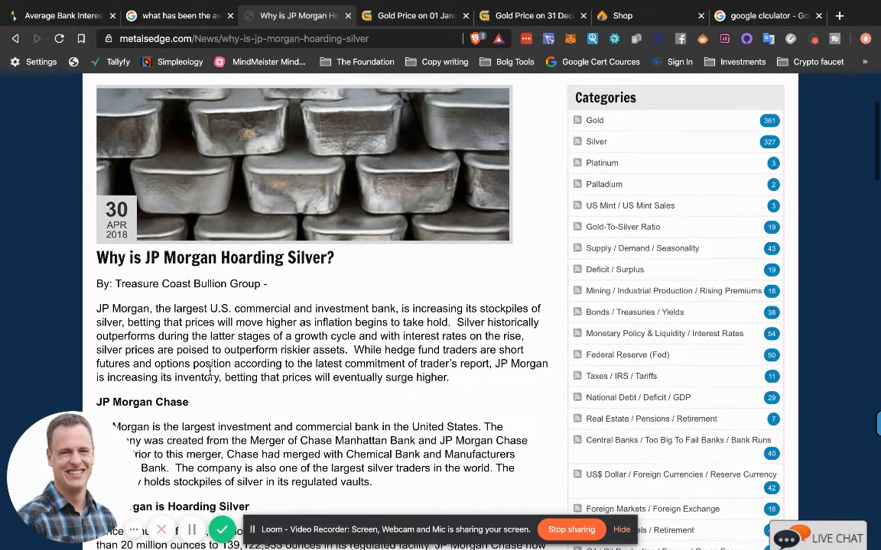
pyautogui.scroll(-2, 420, 416)
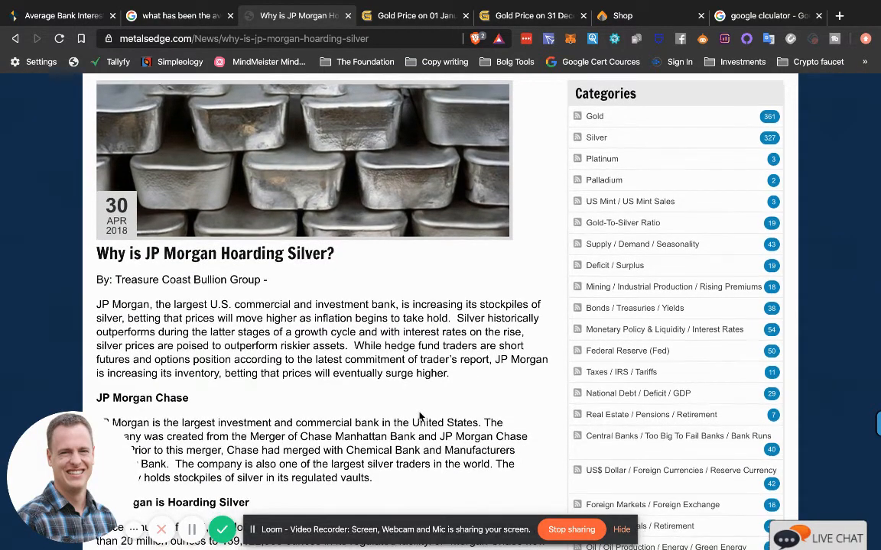
pyautogui.scroll(-2, 420, 417)
pyautogui.scroll(-1, 419, 413)
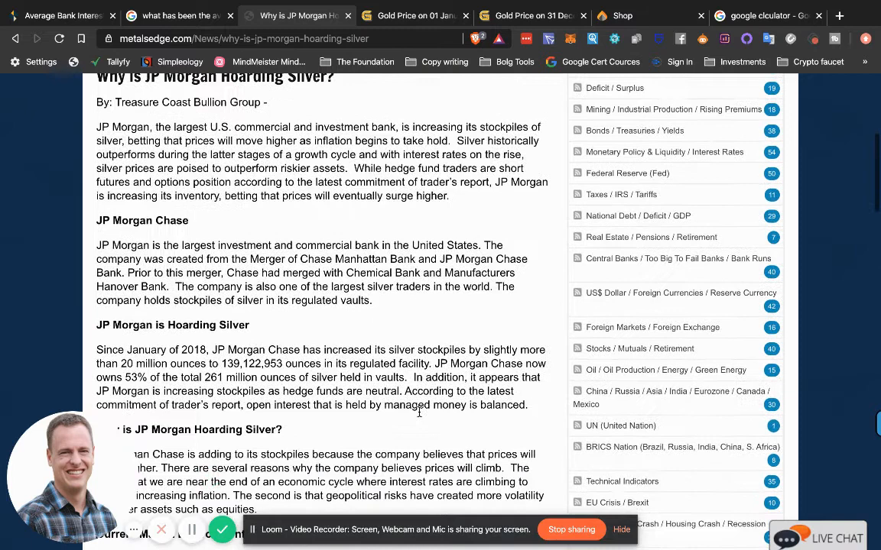
pyautogui.scroll(-1, 383, 375)
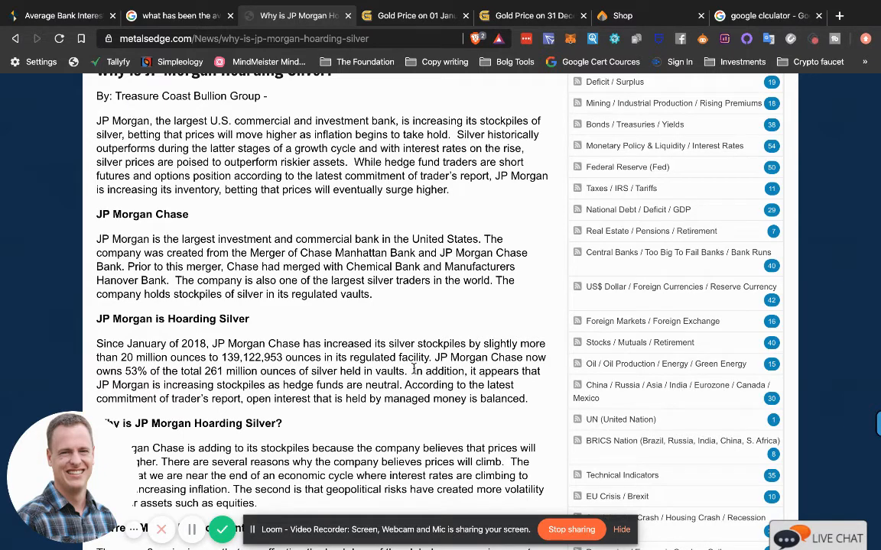
pyautogui.scroll(3, 414, 369)
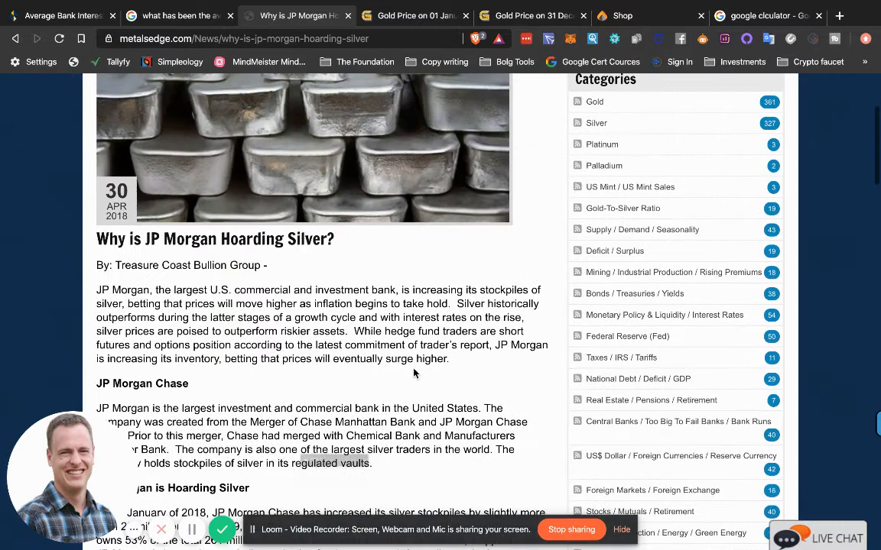
pyautogui.scroll(1, 414, 373)
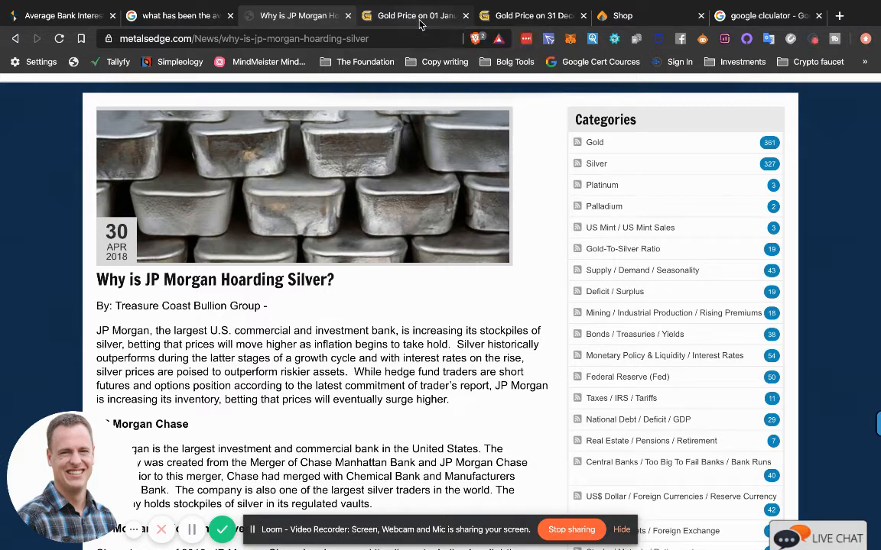
# Copy the 1278.30 gold close from the 1 January 2019 page and clear the calculator
pyautogui.click(420, 15)
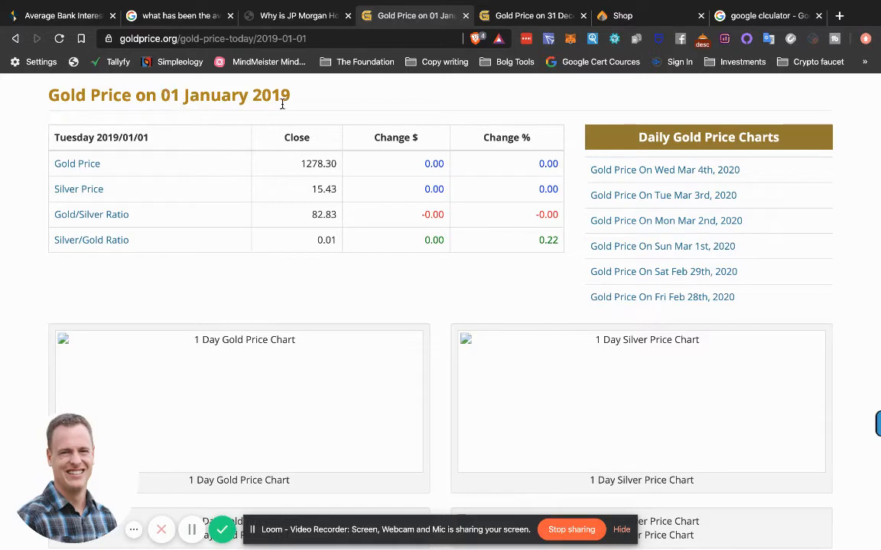
pyautogui.doubleClick(316, 164)
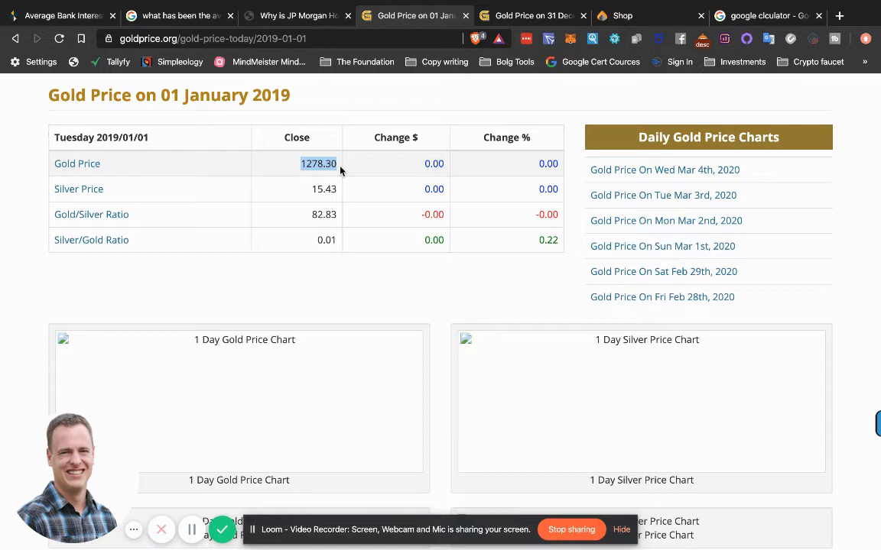
pyautogui.click(749, 19)
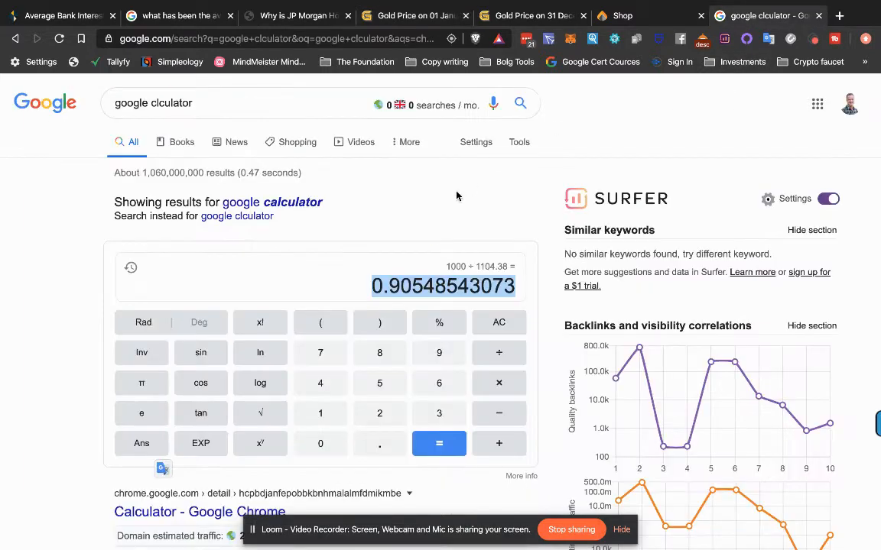
pyautogui.click(499, 322)
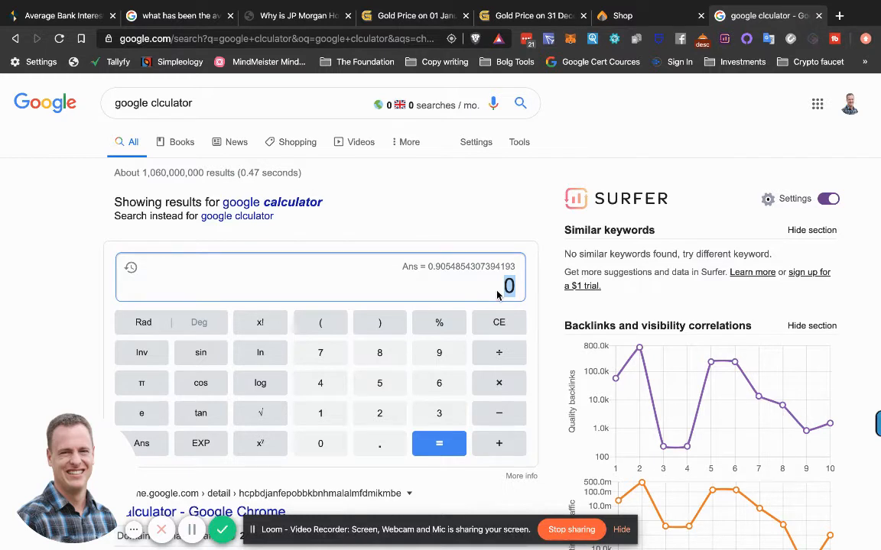
# Attempt to paste 1278.30 into the calculator, rechecking the 1 January 2019 price
pyautogui.rightClick(498, 296)
pyautogui.press('Escape')
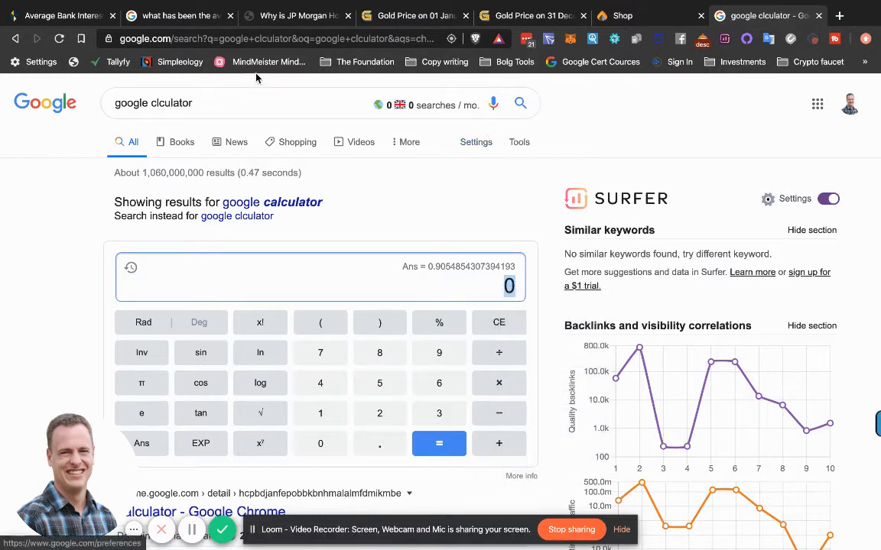
pyautogui.click(405, 15)
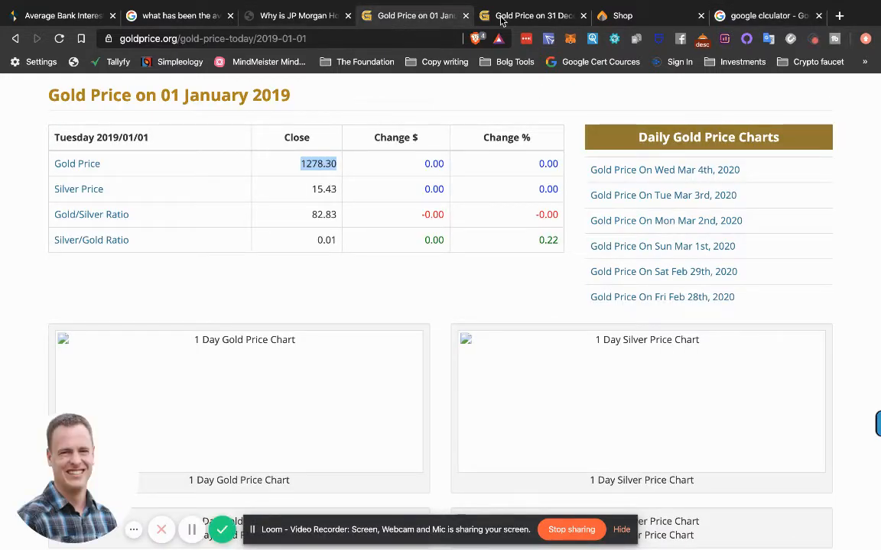
pyautogui.click(768, 15)
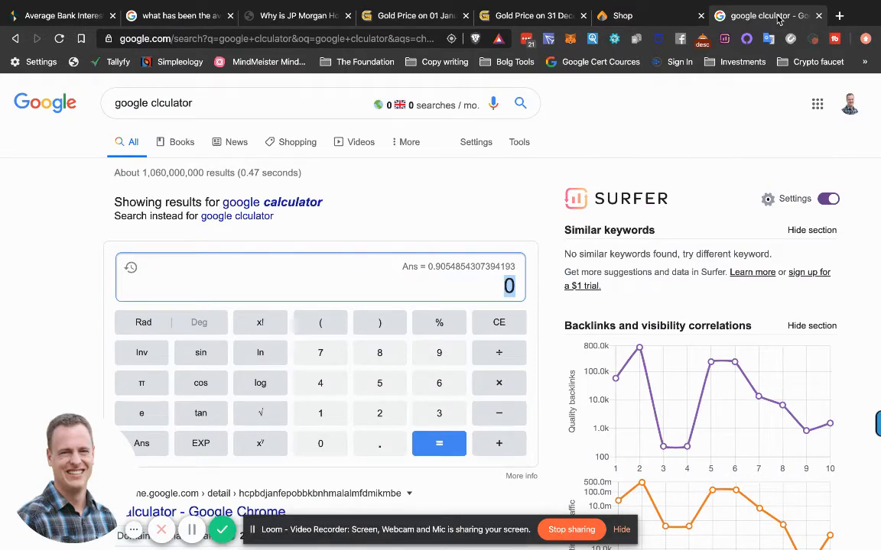
pyautogui.write('12')
pyautogui.write('78')
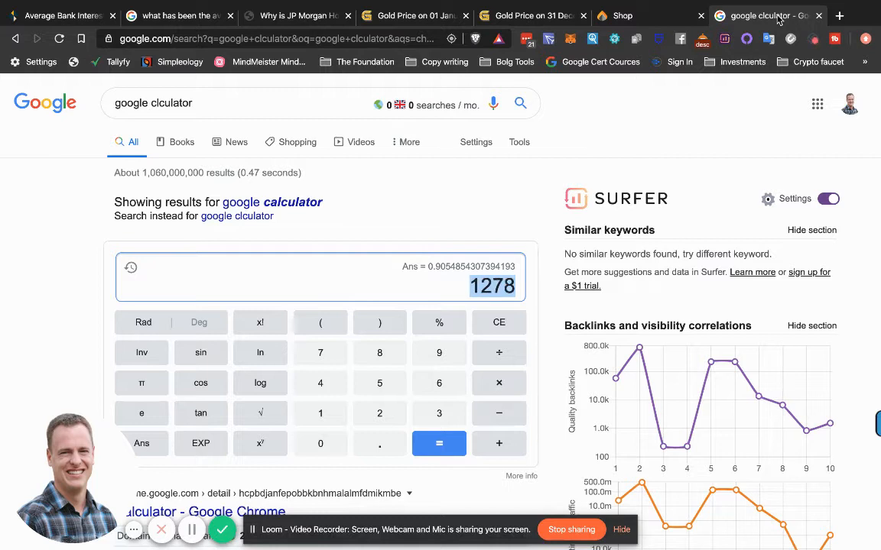
pyautogui.write('.30')
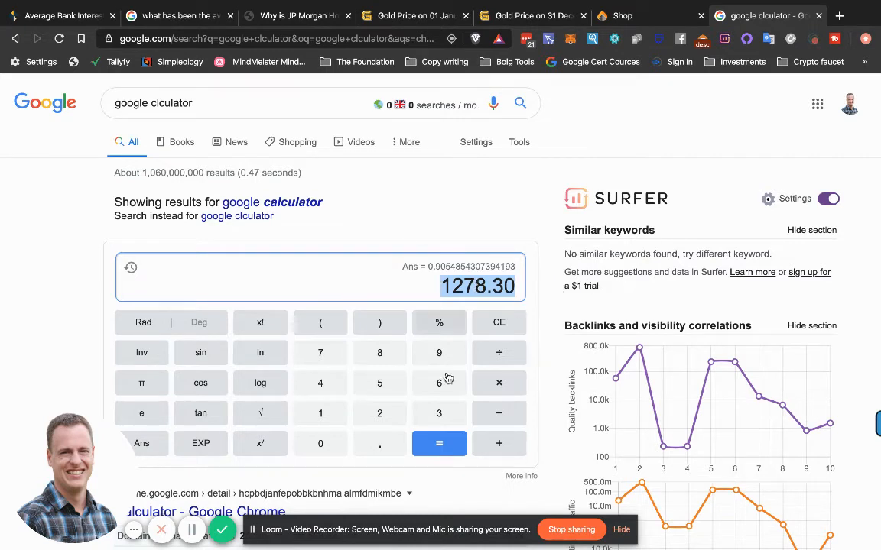
# Look up the 31 December 2019 close of 1519.50 and begin subtracting it from 1278.30
pyautogui.click(525, 16)
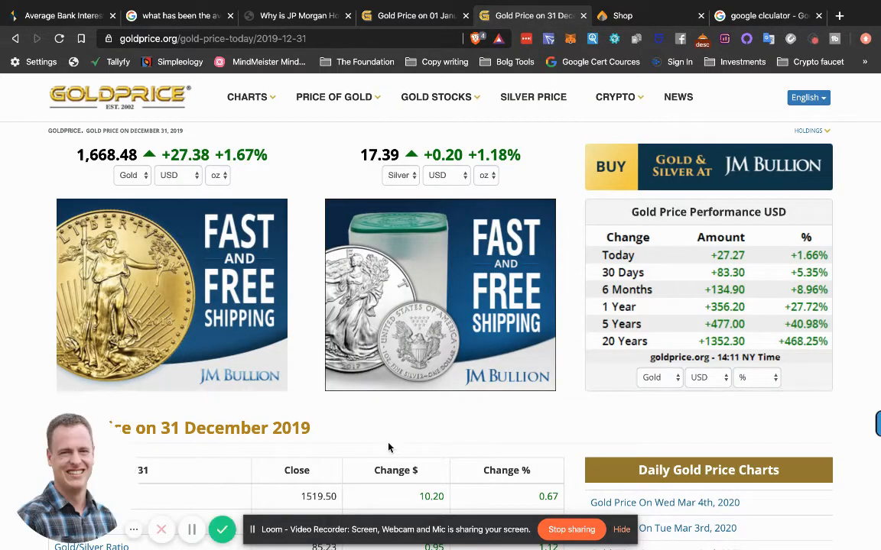
pyautogui.scroll(-4, 349, 397)
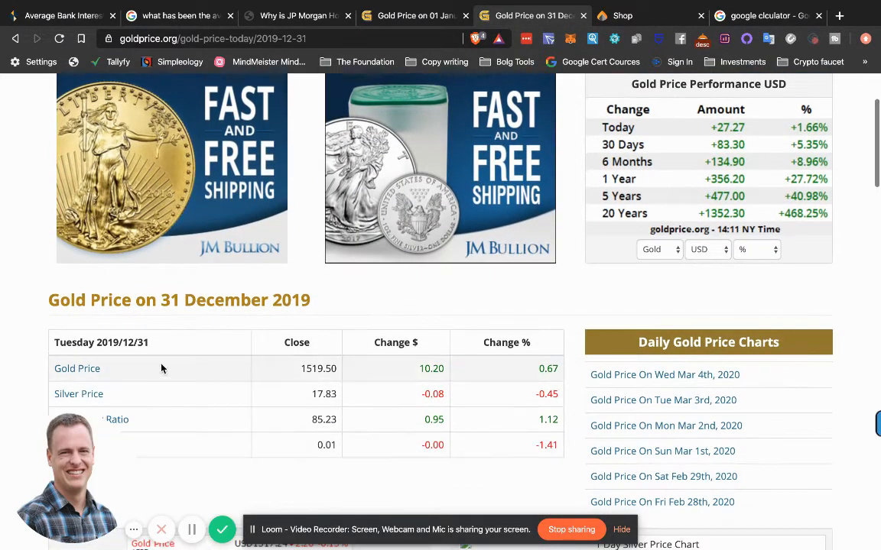
pyautogui.moveTo(299, 369); pyautogui.dragTo(341, 371)
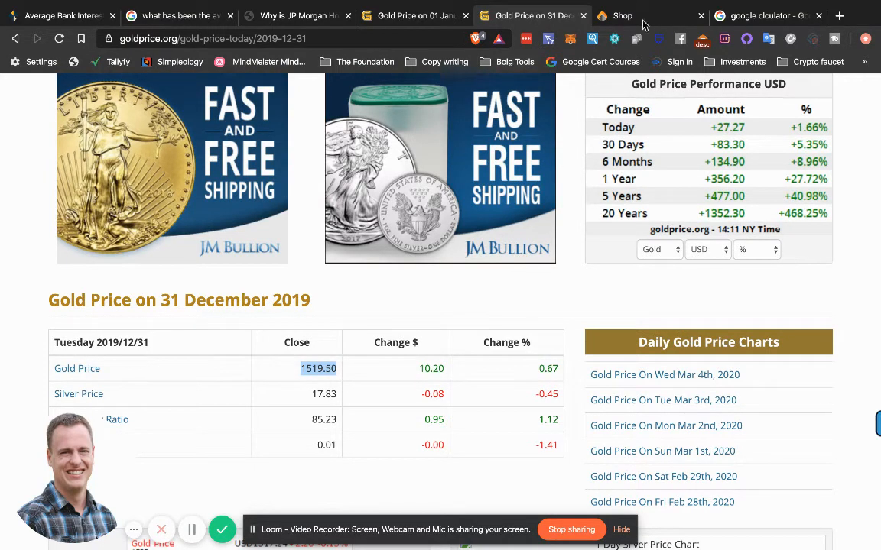
pyautogui.click(767, 19)
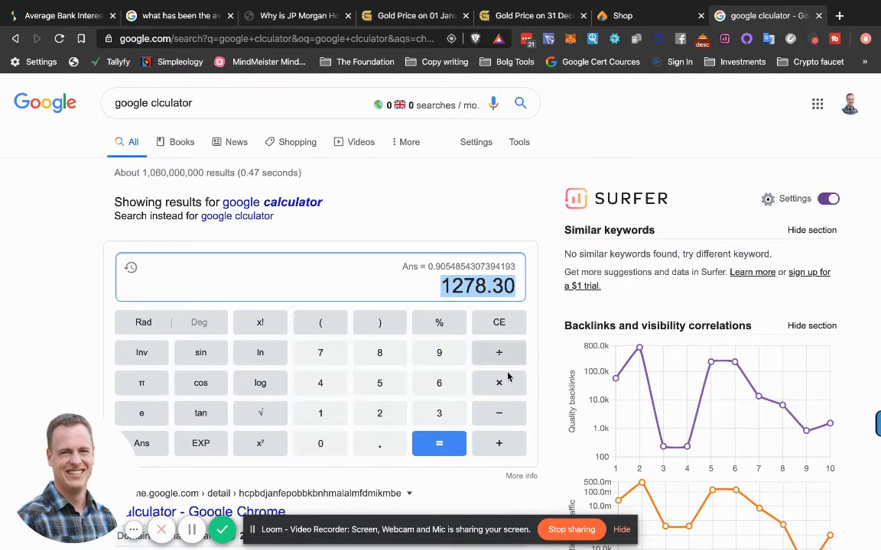
pyautogui.click(499, 412)
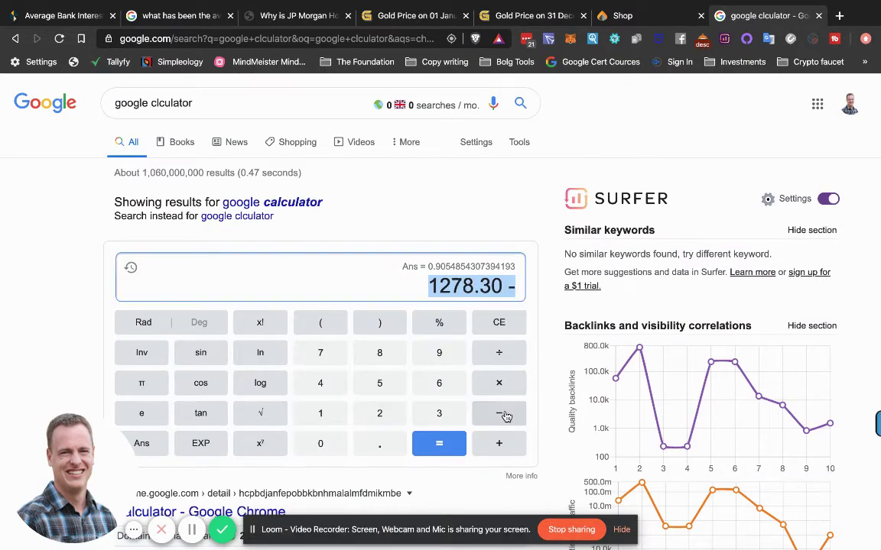
pyautogui.click(320, 412)
pyautogui.click(379, 383)
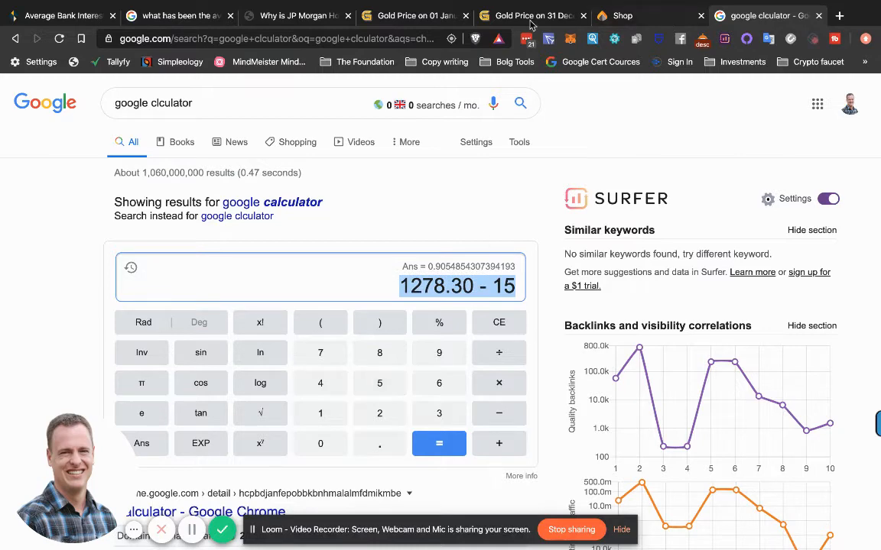
# Finish 1278.30 − 1519.5 on the calculator, giving −241.2
pyautogui.click(413, 16)
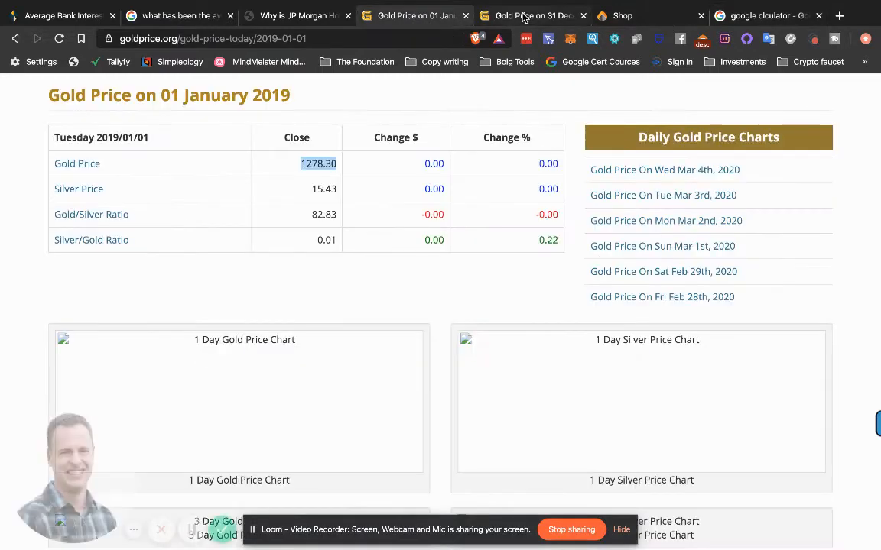
pyautogui.click(525, 16)
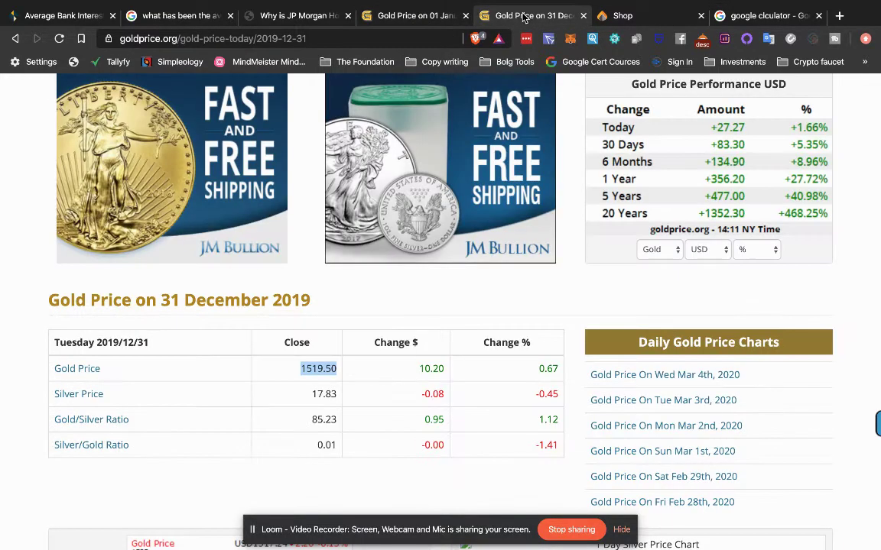
pyautogui.click(759, 16)
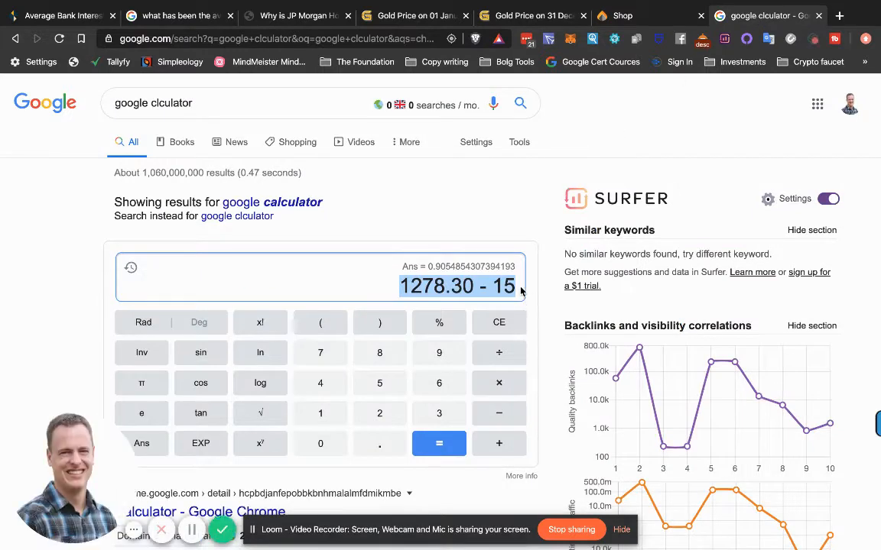
pyautogui.click(320, 413)
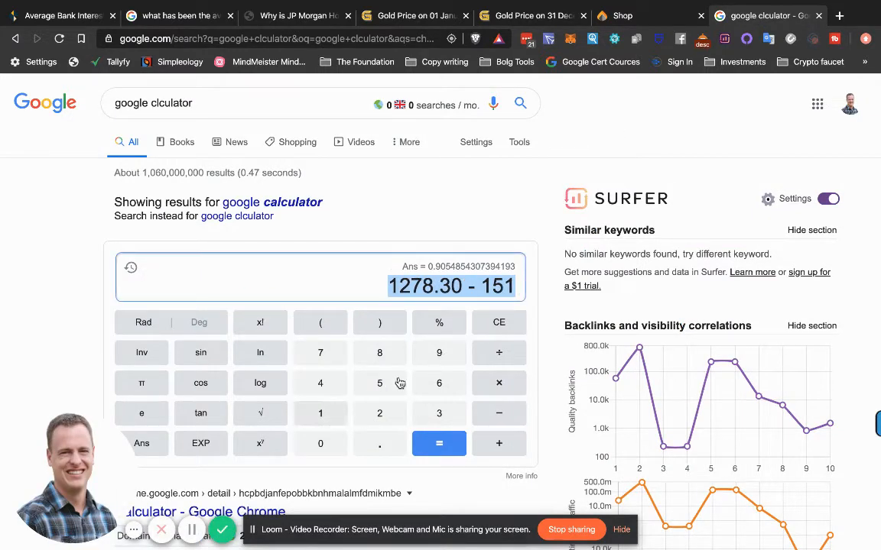
pyautogui.click(439, 352)
pyautogui.click(379, 443)
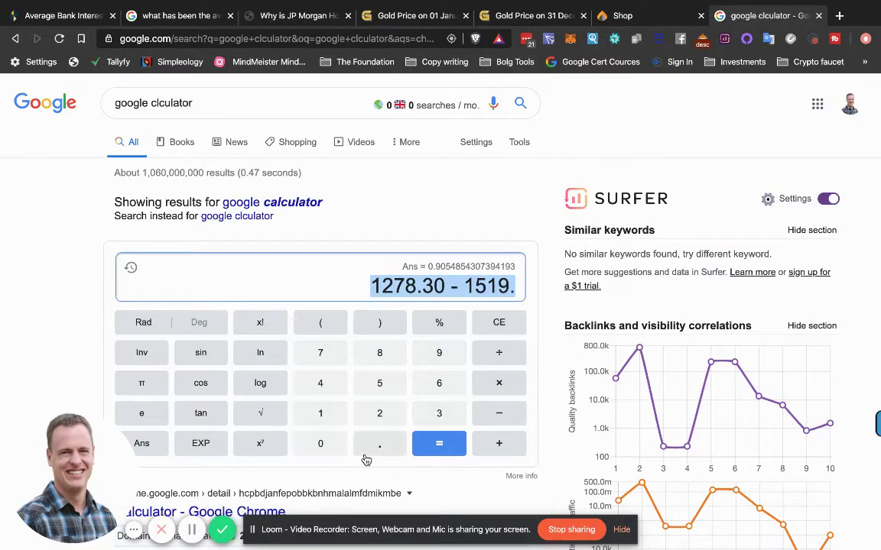
pyautogui.click(379, 383)
pyautogui.click(433, 447)
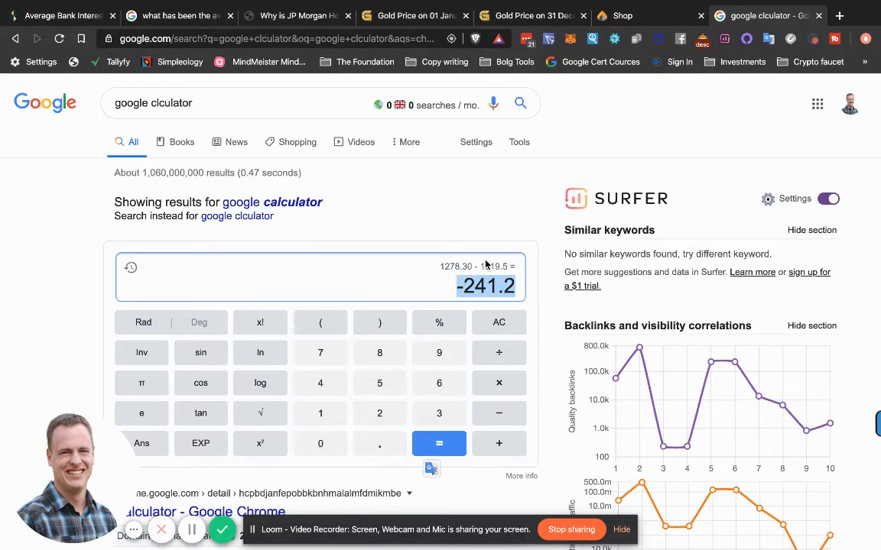
# Clear the −241.2 result and start a new entry beginning with 1278.3
pyautogui.moveTo(482, 285); pyautogui.dragTo(500, 285)
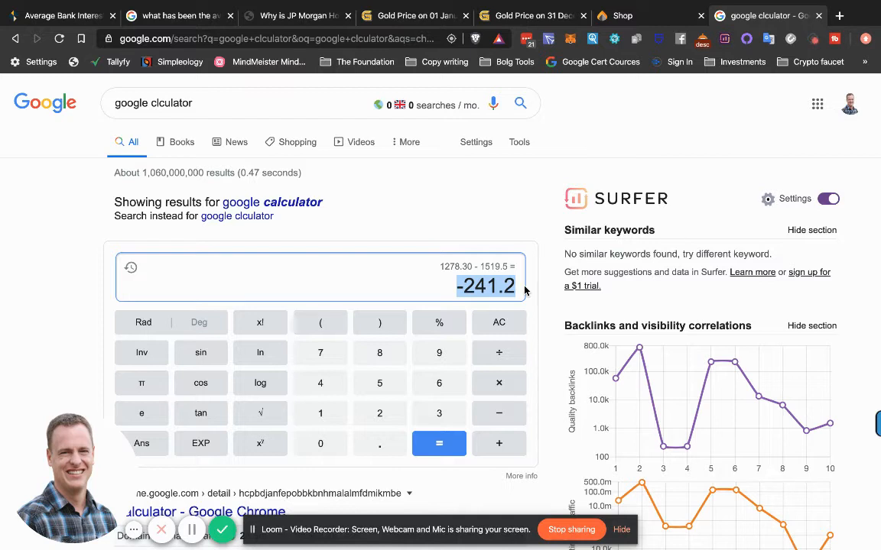
pyautogui.press('BackSpace')
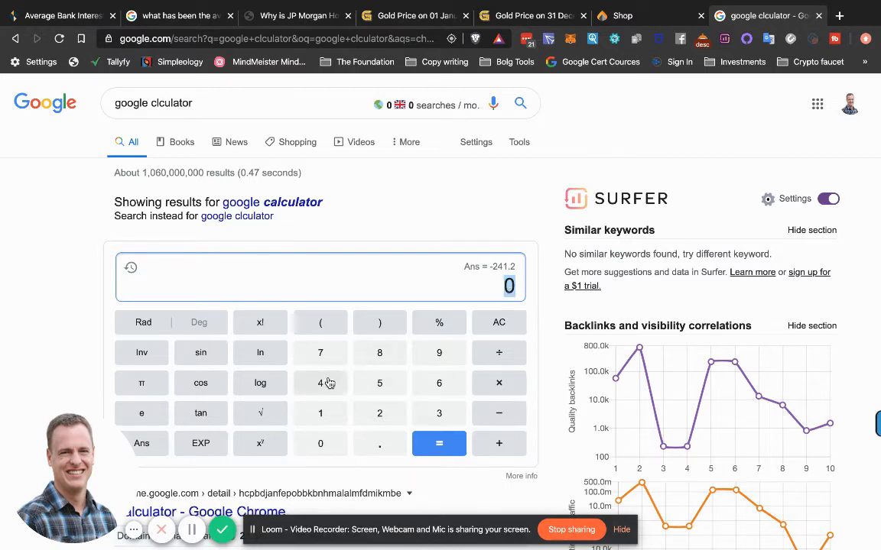
pyautogui.click(320, 413)
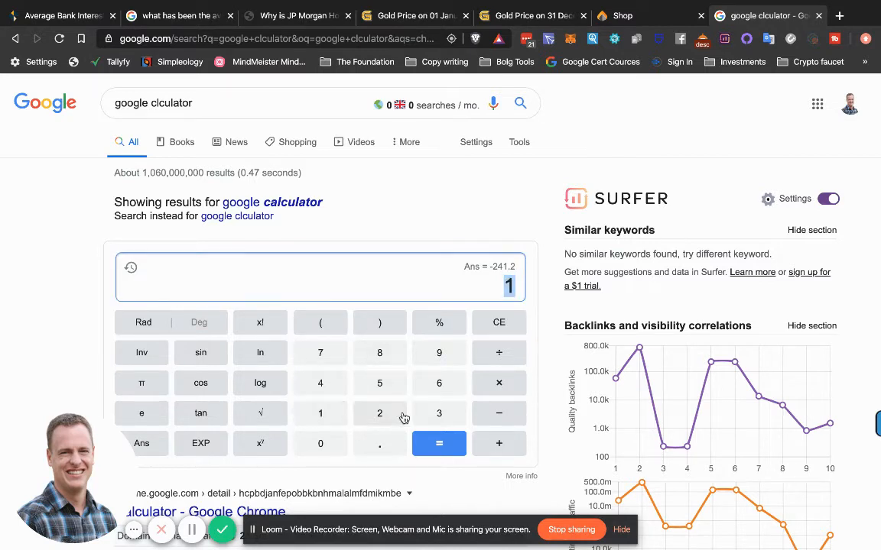
# Enter 1278.3 as the dividend, checking it against the 1 January 2019 page
pyautogui.click(379, 413)
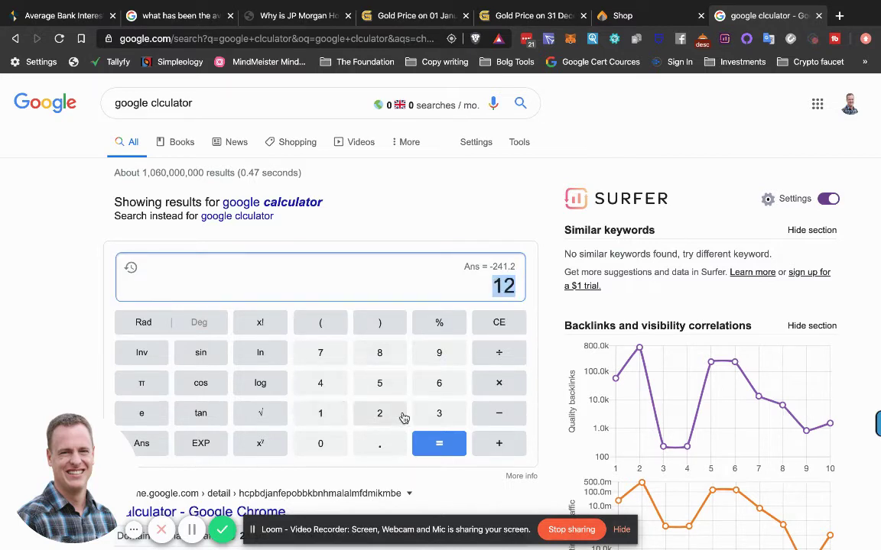
pyautogui.click(415, 16)
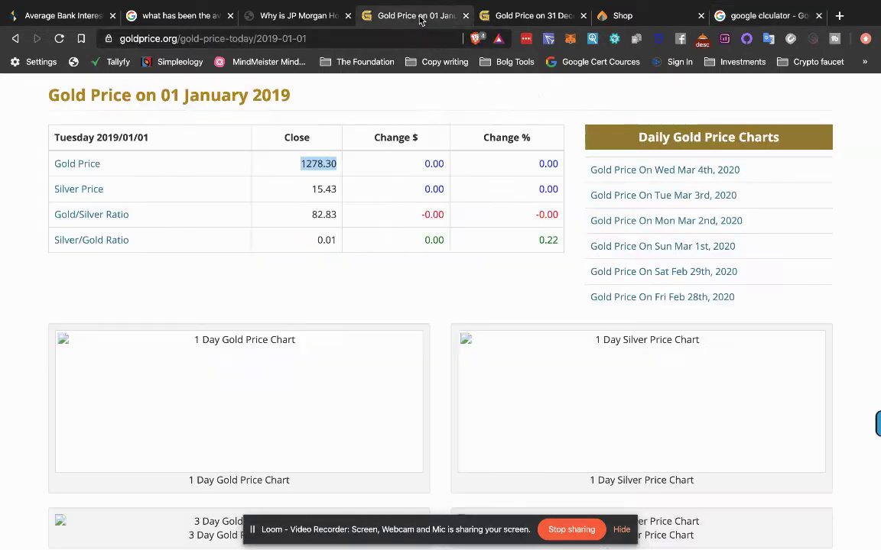
pyautogui.click(763, 15)
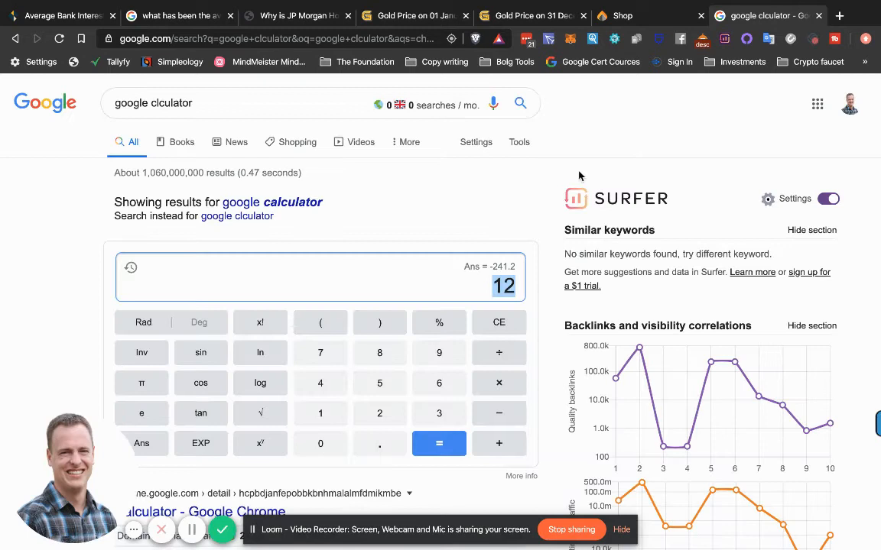
pyautogui.click(320, 353)
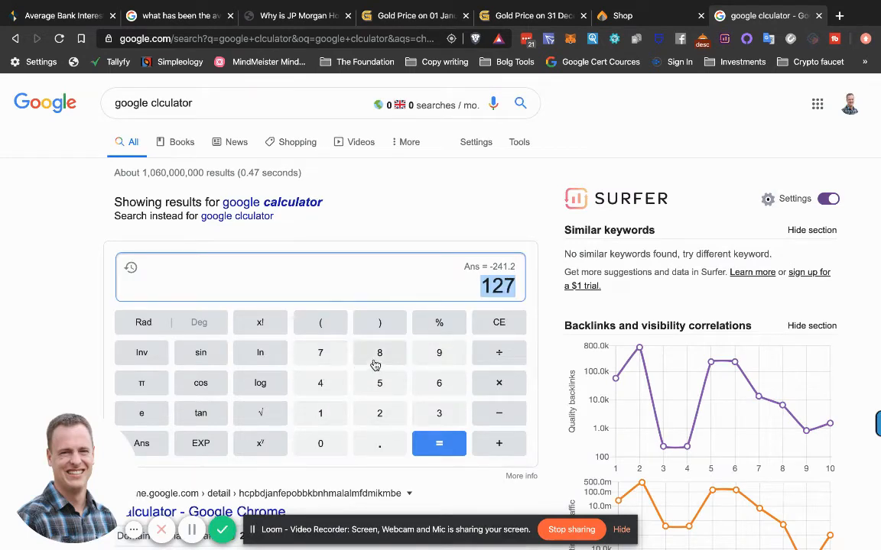
pyautogui.click(379, 352)
pyautogui.click(379, 443)
pyautogui.click(439, 413)
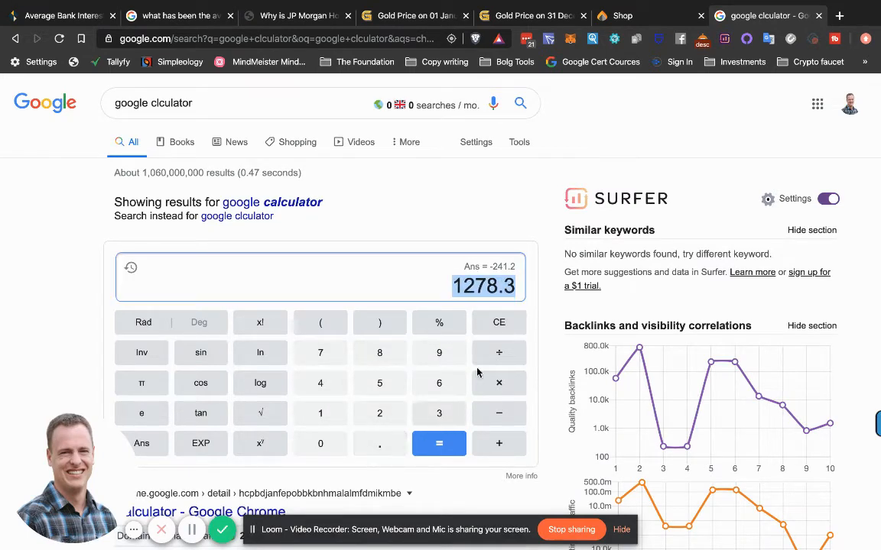
pyautogui.click(499, 352)
# Divide by 1519.5 from the 31 December page, getting 0.84126357354
pyautogui.click(320, 413)
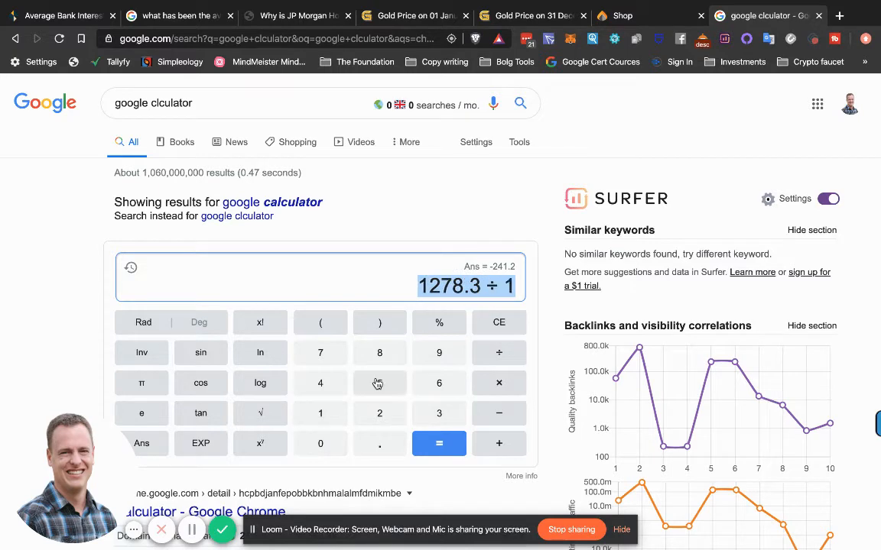
pyautogui.click(379, 383)
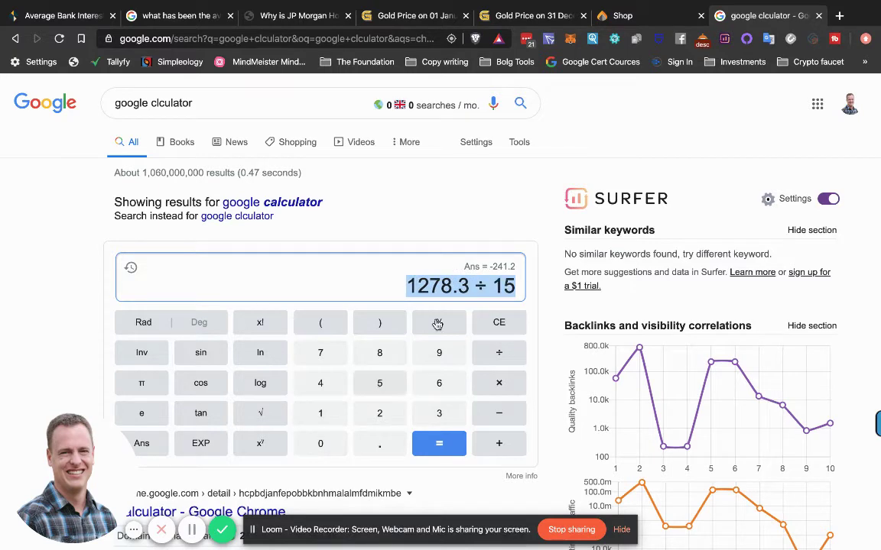
pyautogui.click(533, 15)
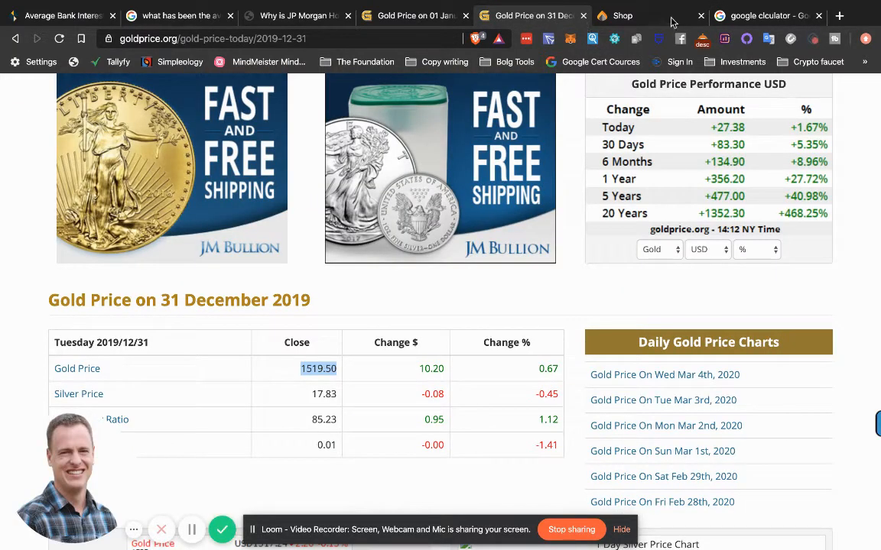
pyautogui.click(761, 16)
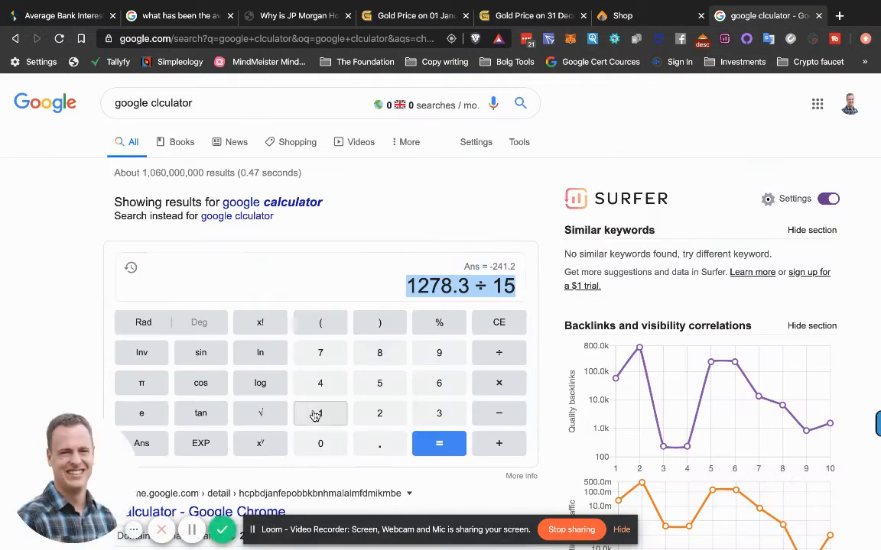
pyautogui.click(320, 413)
pyautogui.click(439, 353)
pyautogui.click(379, 443)
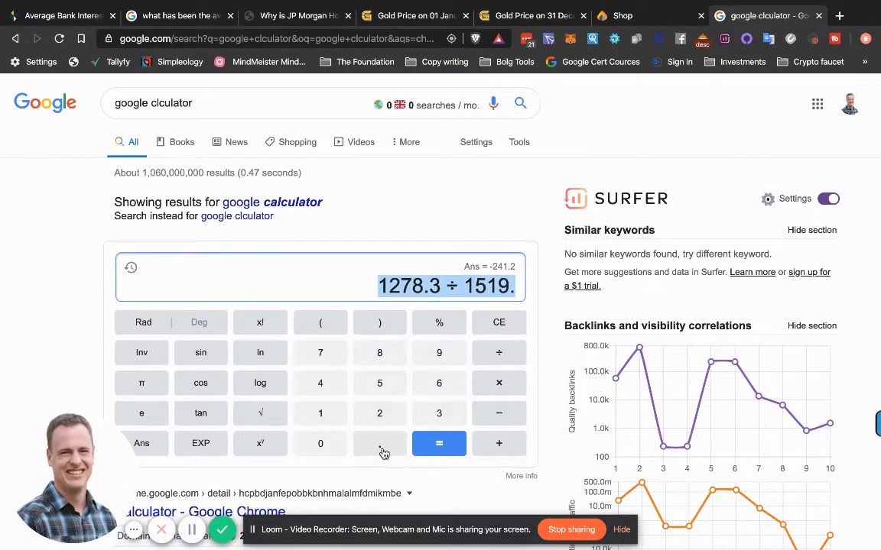
pyautogui.click(379, 383)
pyautogui.click(320, 443)
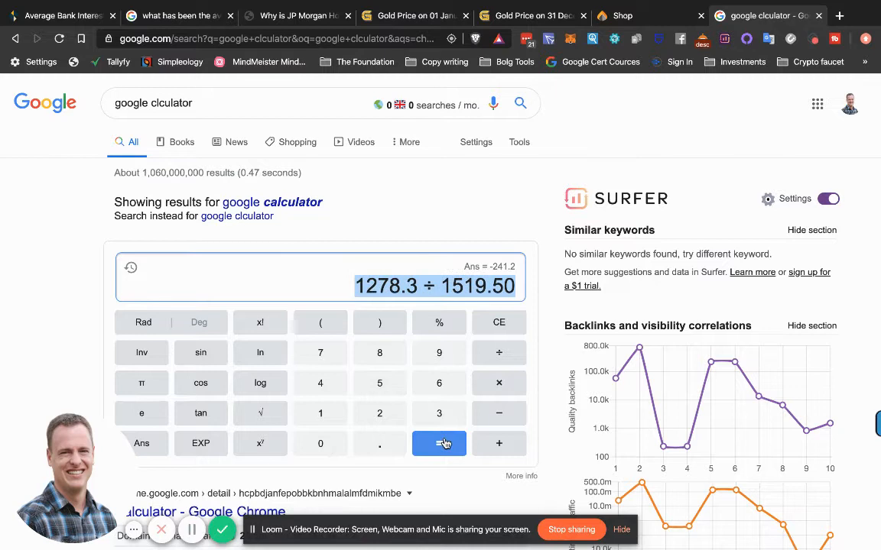
pyautogui.click(439, 443)
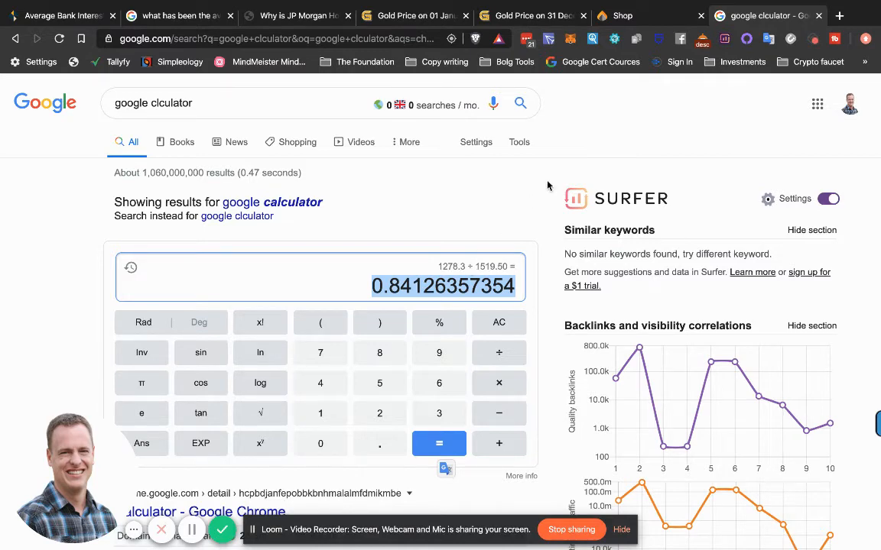
# Review the inflation and ValuePenguin pages, then select the 17.83 silver close for 31 December 2019
pyautogui.click(166, 15)
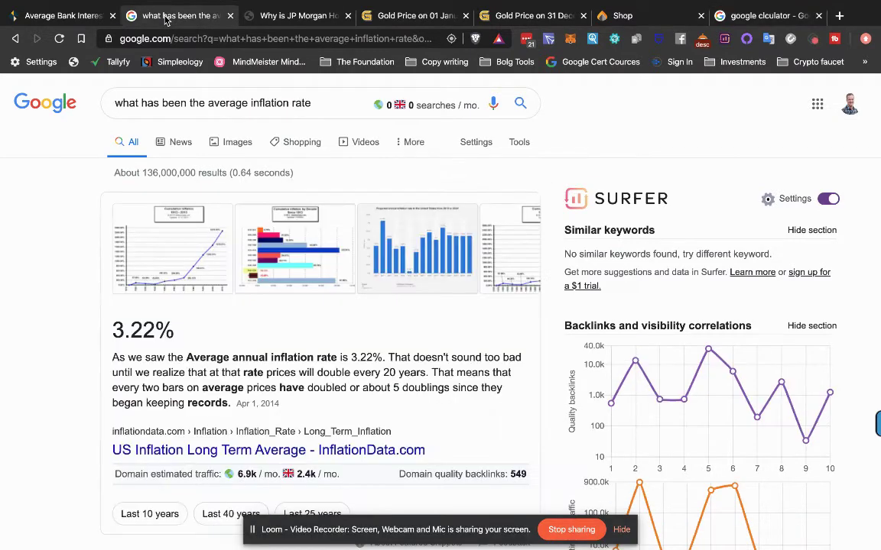
pyautogui.click(63, 16)
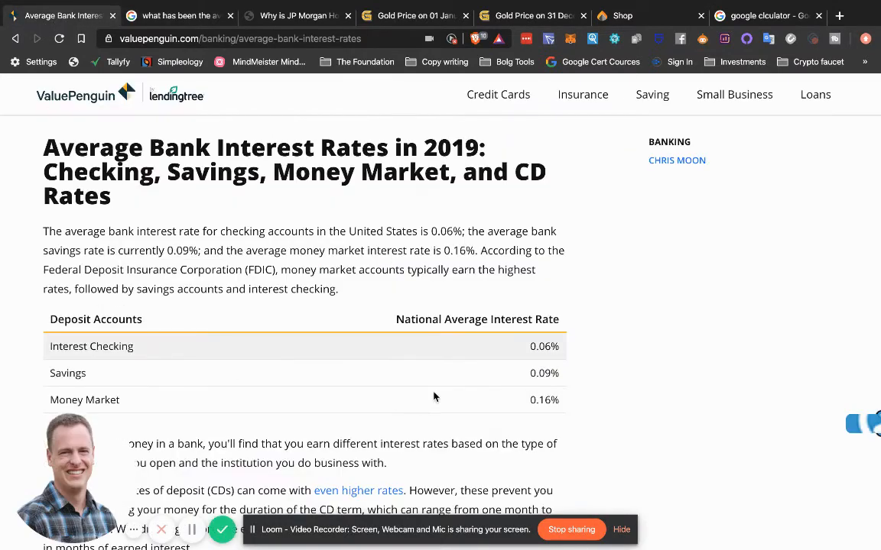
pyautogui.click(527, 16)
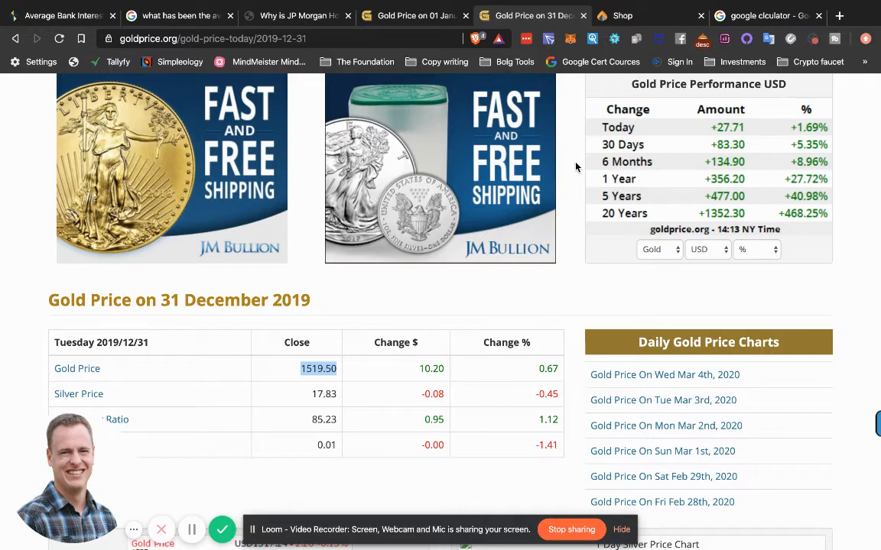
pyautogui.click(313, 394)
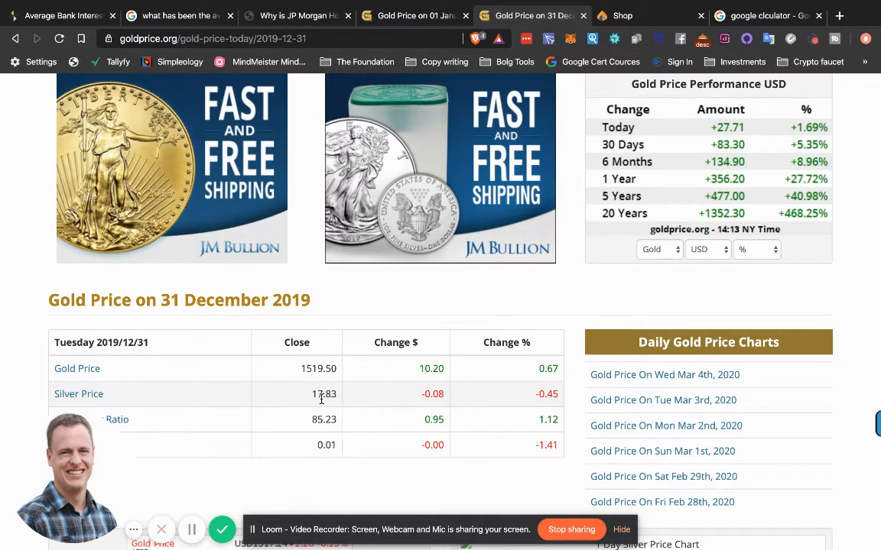
pyautogui.moveTo(311, 395); pyautogui.dragTo(334, 394)
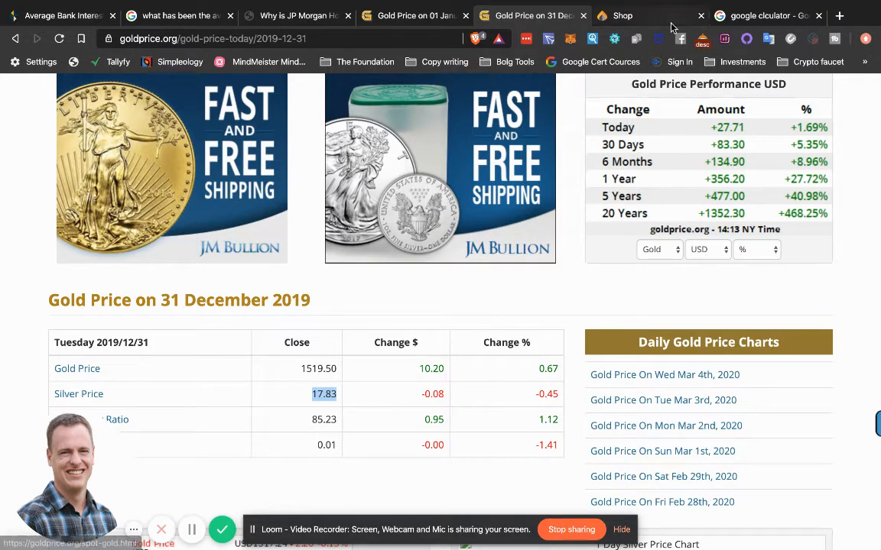
# Log in to MintBuilder and bring the shop's Subscriptions bundle cards into view
pyautogui.click(623, 15)
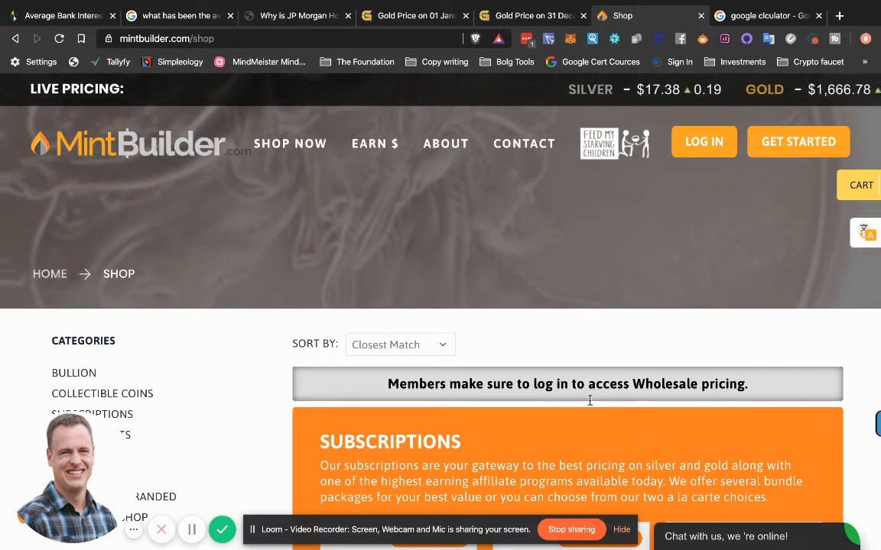
pyautogui.scroll(-1, 543, 282)
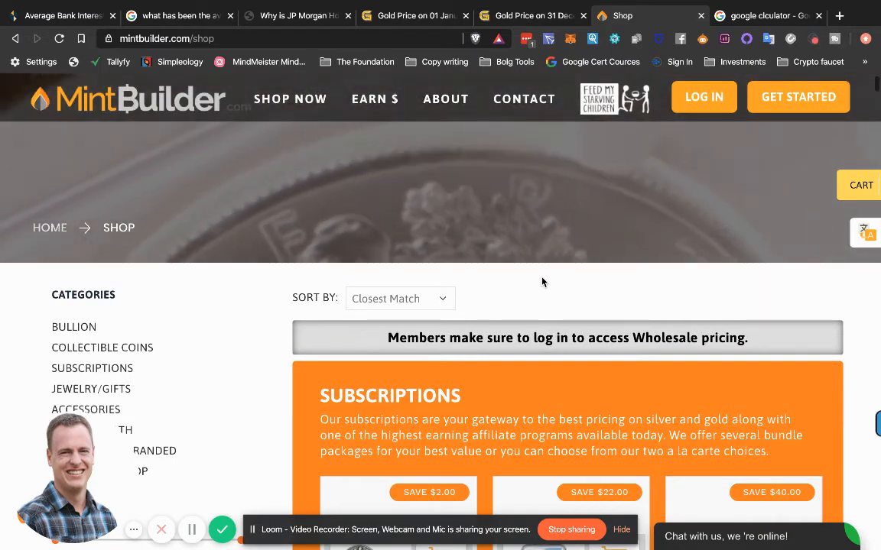
pyautogui.scroll(-1, 542, 282)
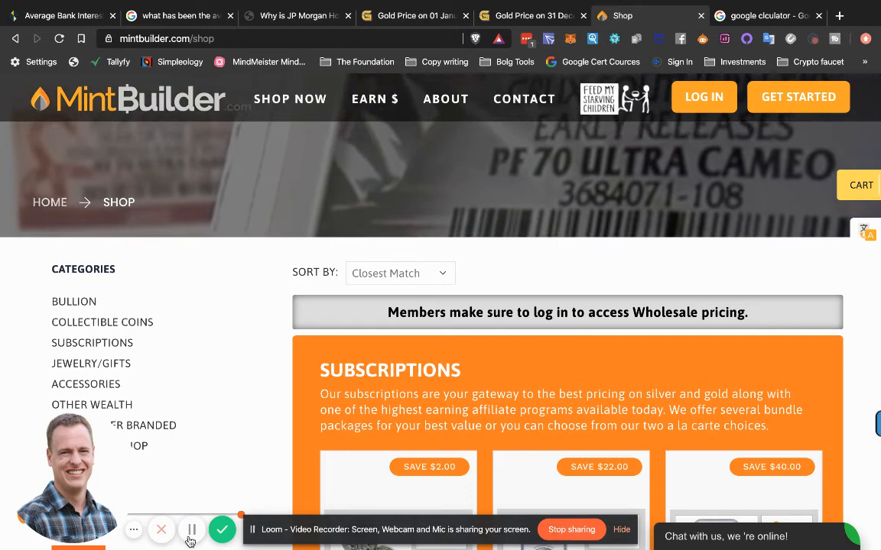
pyautogui.click(192, 529)
pyautogui.hotkey('alt', 'shift', 'p')
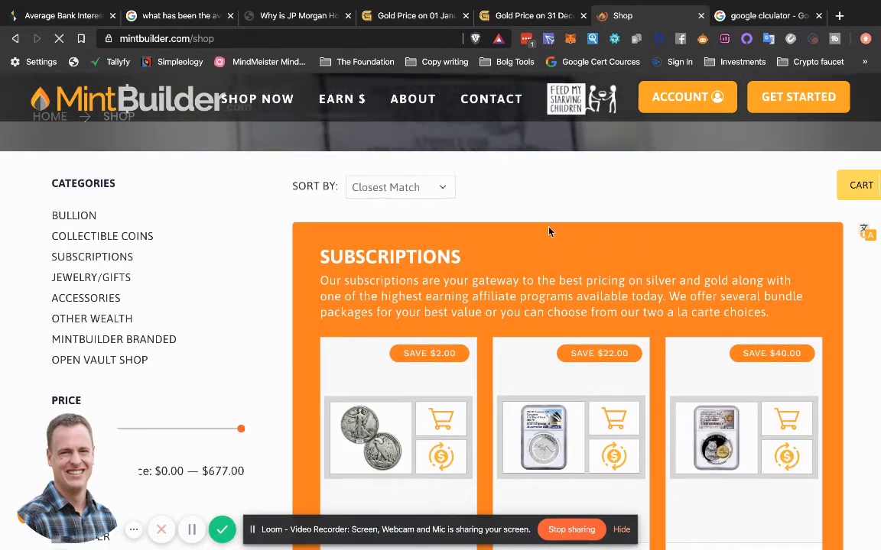
pyautogui.scroll(-1, 493, 203)
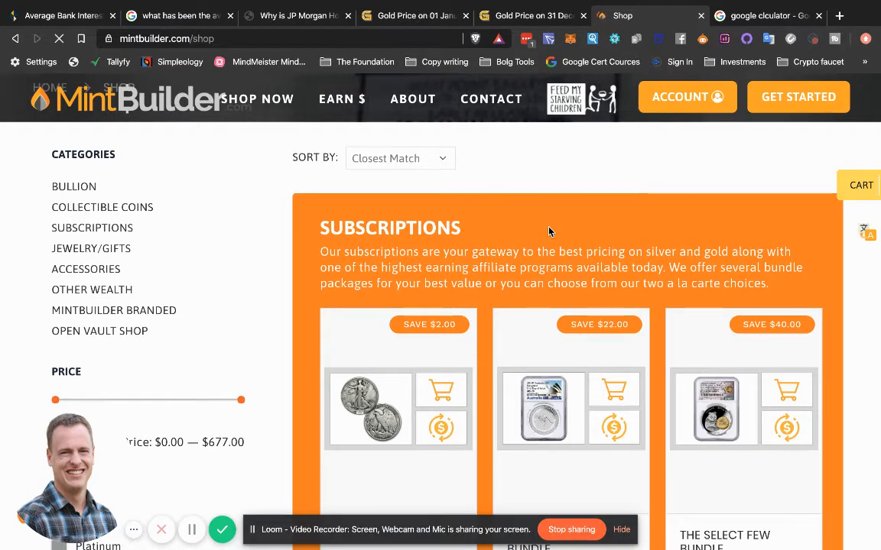
pyautogui.scroll(-1, 549, 232)
pyautogui.scroll(-1, 548, 232)
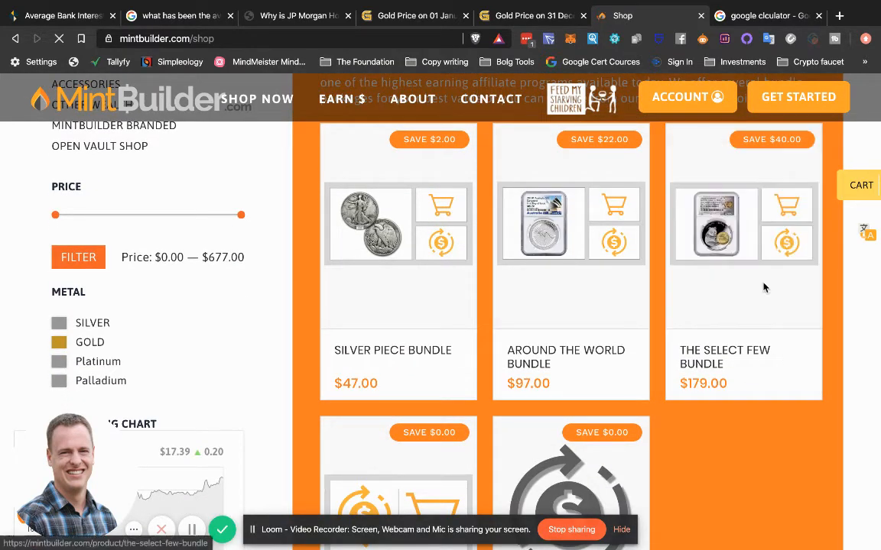
# Quick-view The Select Few Bundle at $179.00 with a $40.00 saving
pyautogui.click(745, 228)
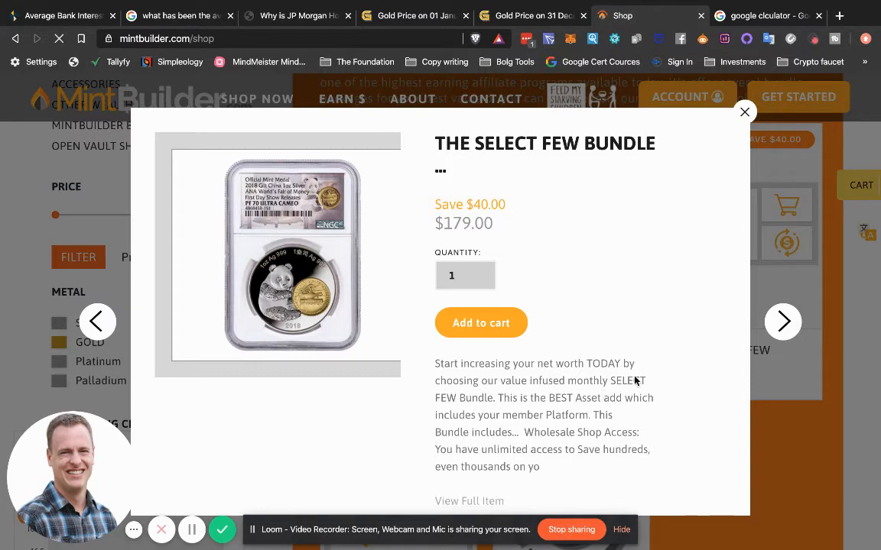
pyautogui.scroll(-2, 634, 380)
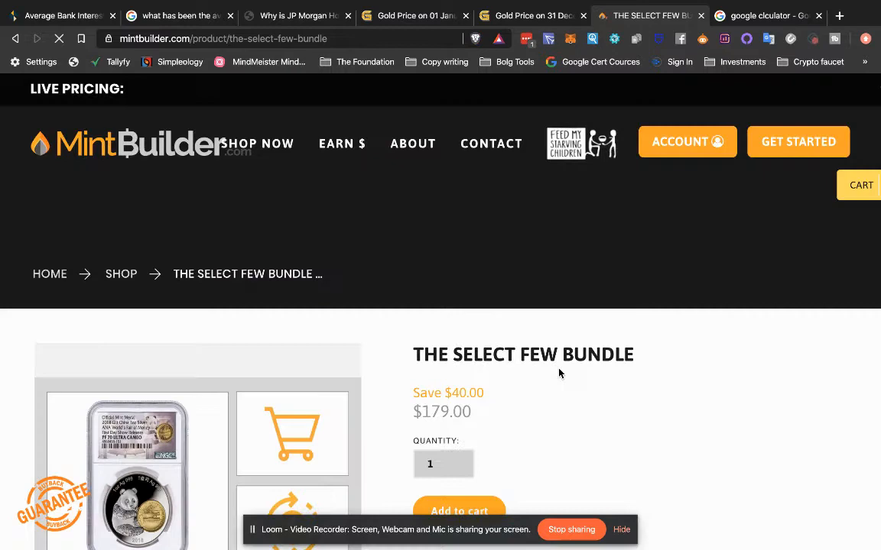
pyautogui.scroll(-3, 559, 373)
pyautogui.scroll(-1, 559, 373)
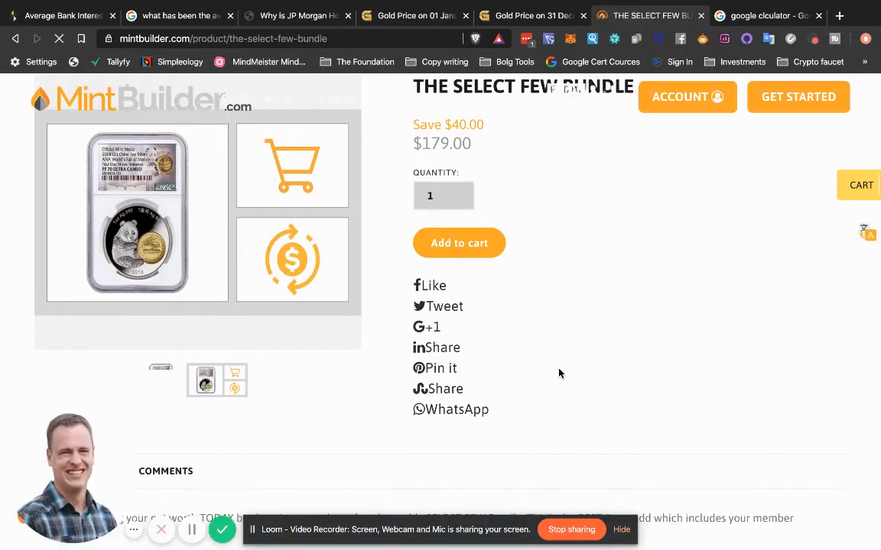
pyautogui.scroll(-1, 560, 373)
pyautogui.scroll(-3, 559, 373)
pyautogui.scroll(-1, 560, 373)
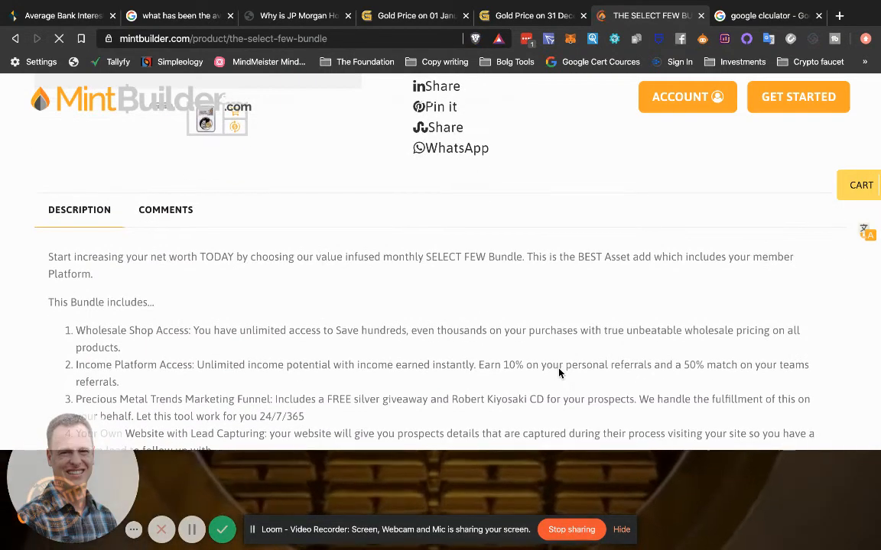
pyautogui.scroll(-1, 559, 373)
pyautogui.scroll(-2, 560, 373)
pyautogui.scroll(-1, 560, 373)
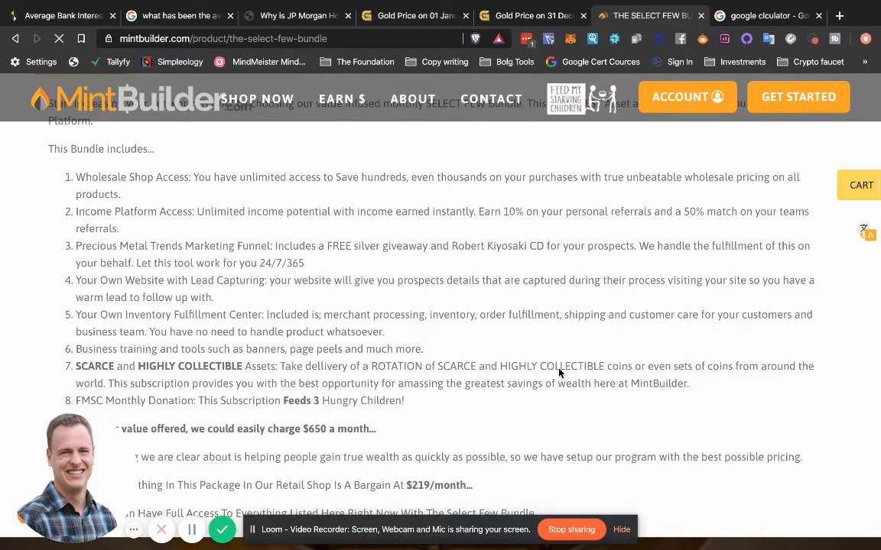
pyautogui.scroll(-3, 560, 373)
pyautogui.scroll(-2, 559, 373)
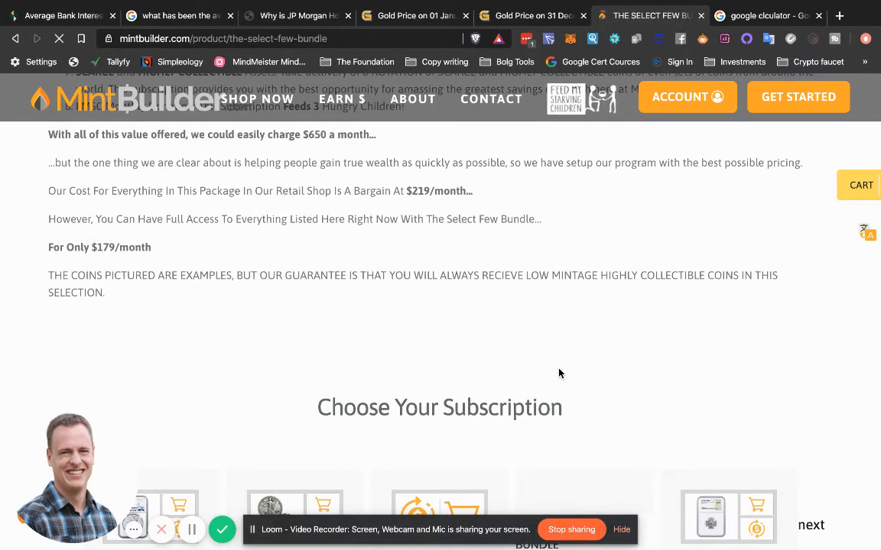
pyautogui.scroll(2, 559, 373)
pyautogui.scroll(1, 560, 373)
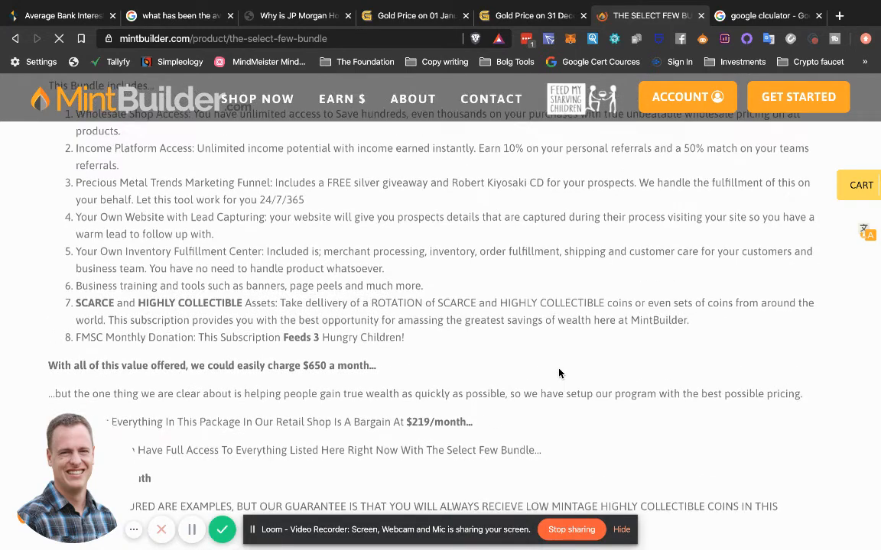
pyautogui.scroll(2, 560, 373)
pyautogui.scroll(1, 560, 373)
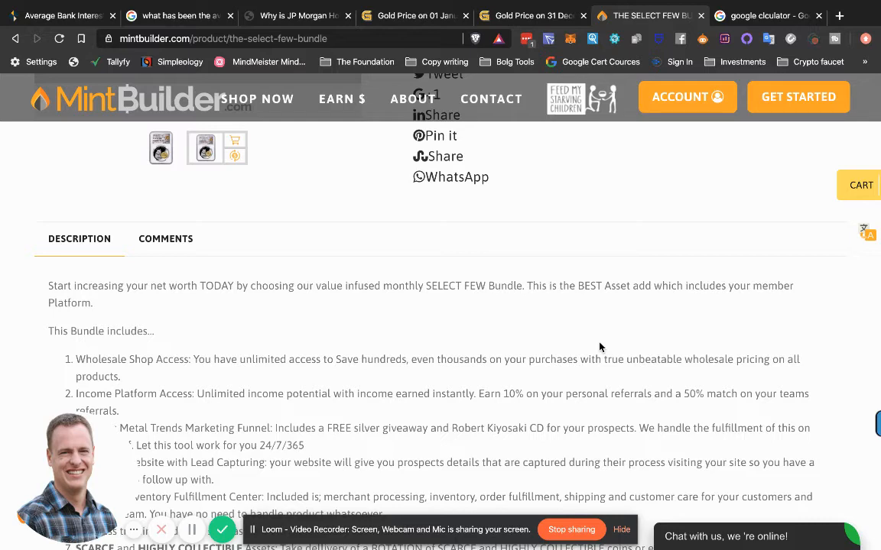
pyautogui.scroll(4, 600, 347)
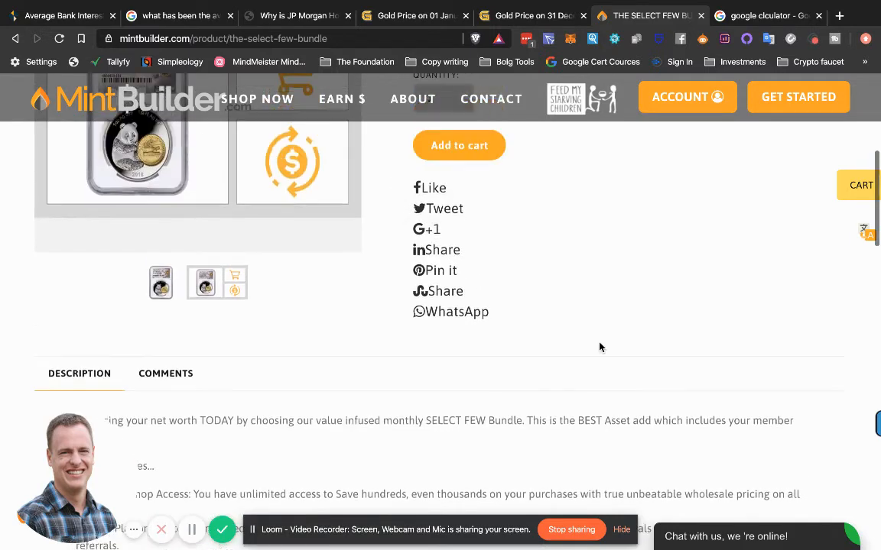
pyautogui.scroll(3, 600, 347)
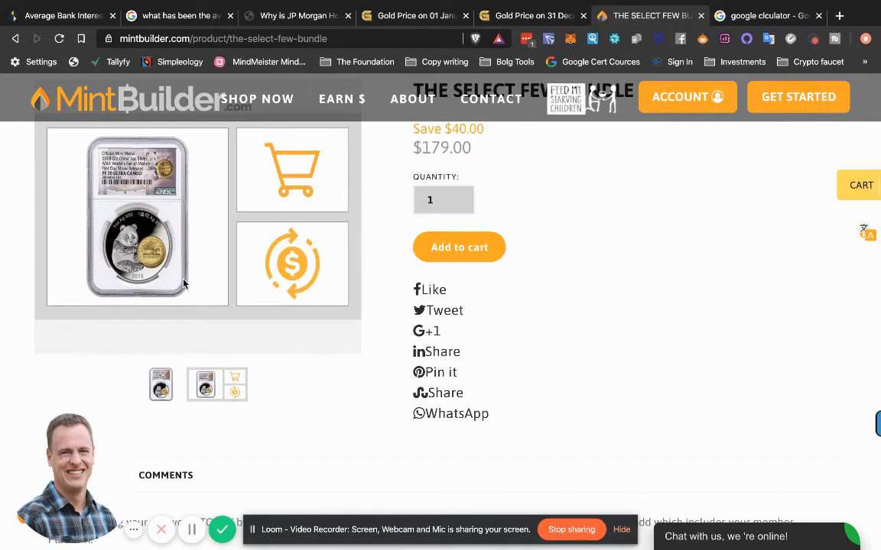
pyautogui.scroll(1, 171, 240)
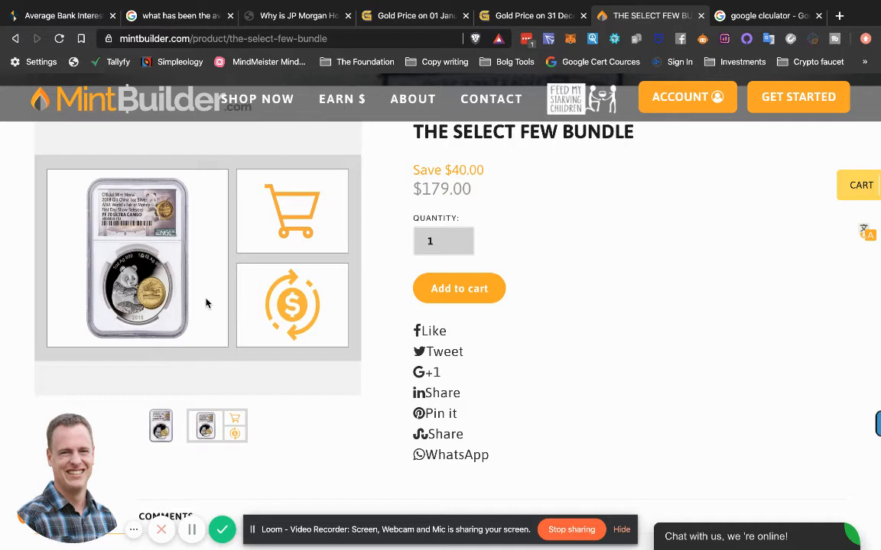
pyautogui.scroll(2, 230, 382)
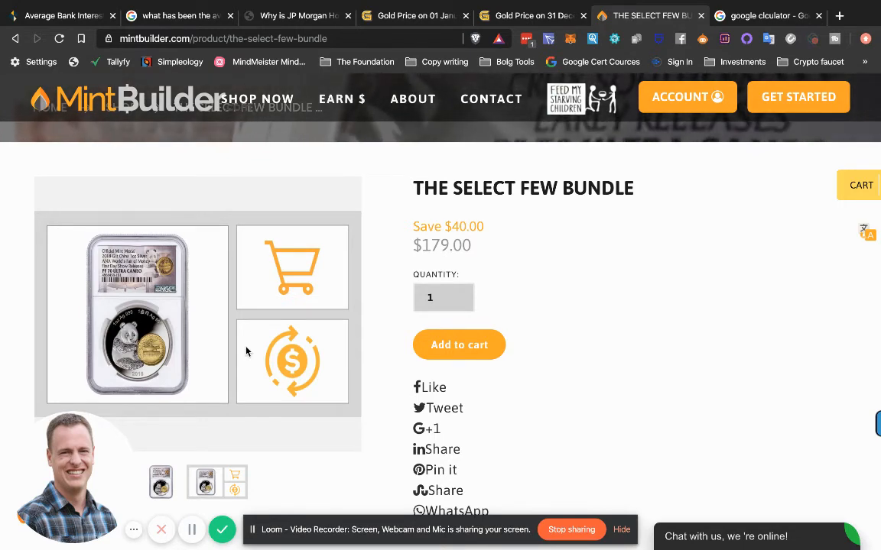
pyautogui.scroll(3, 246, 351)
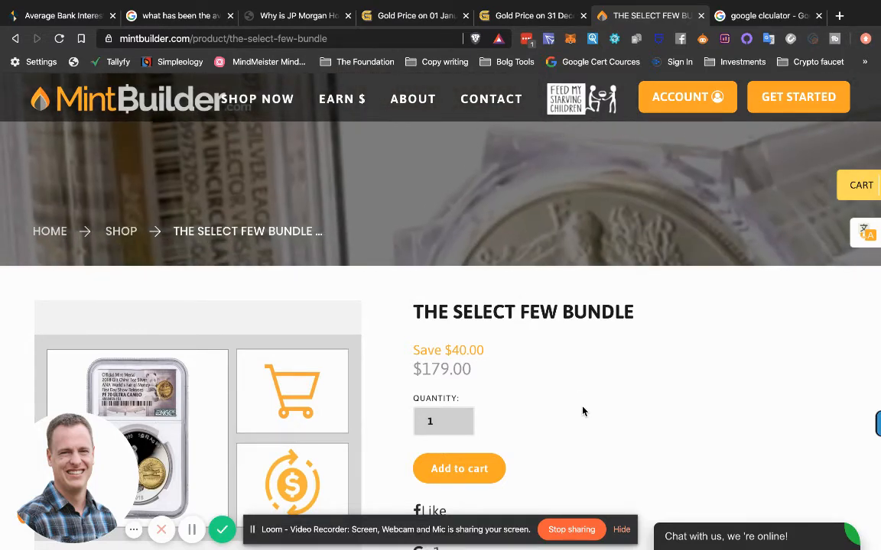
pyautogui.scroll(1, 347, 202)
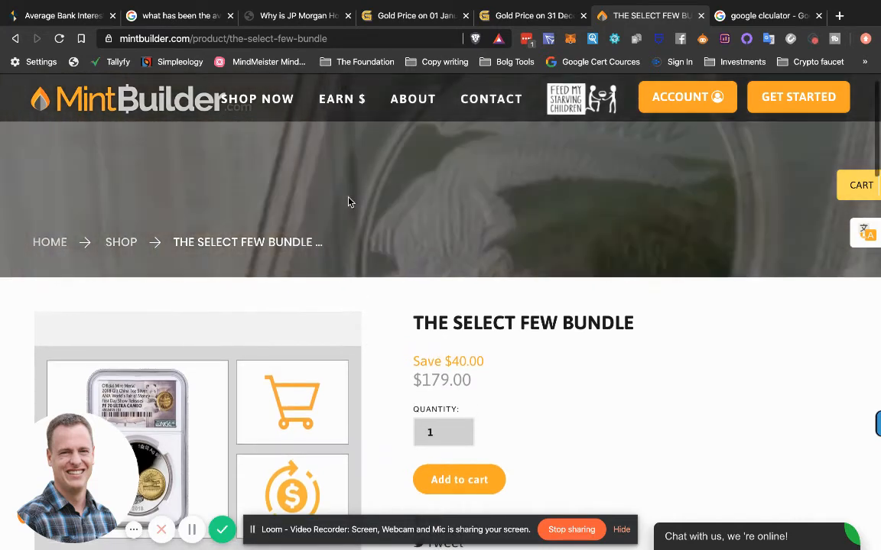
# Filter the shop to Bullion and highlight the $17.89 Random Design 1 oz Silver Round
pyautogui.click(257, 98)
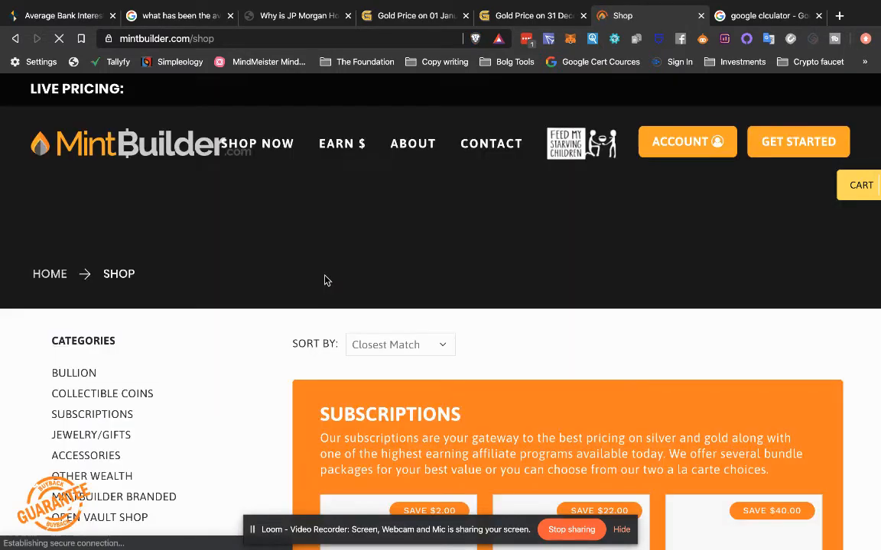
pyautogui.scroll(-3, 325, 281)
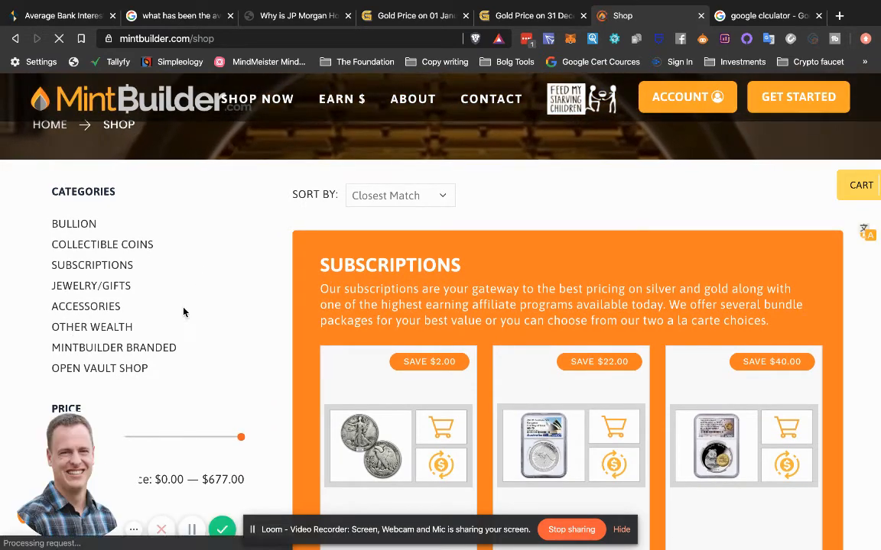
pyautogui.scroll(-1, 164, 276)
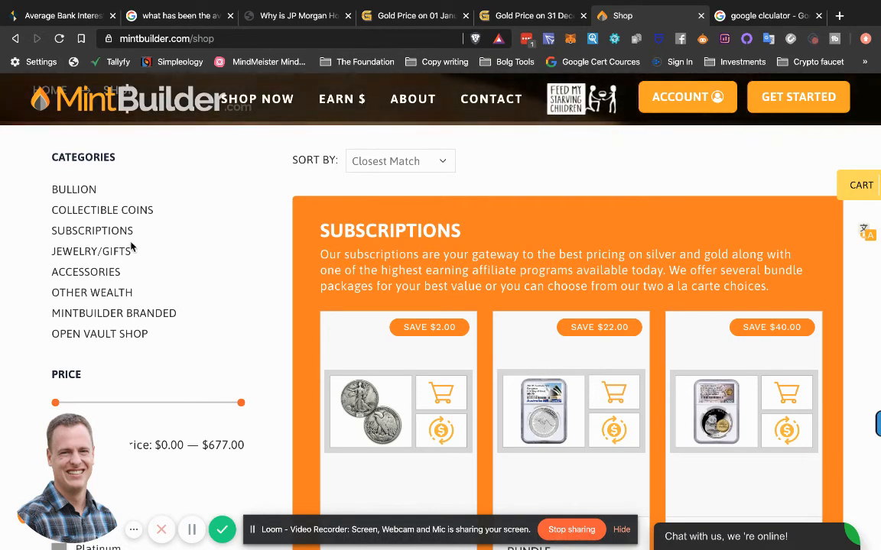
pyautogui.click(80, 189)
pyautogui.moveTo(556, 321)
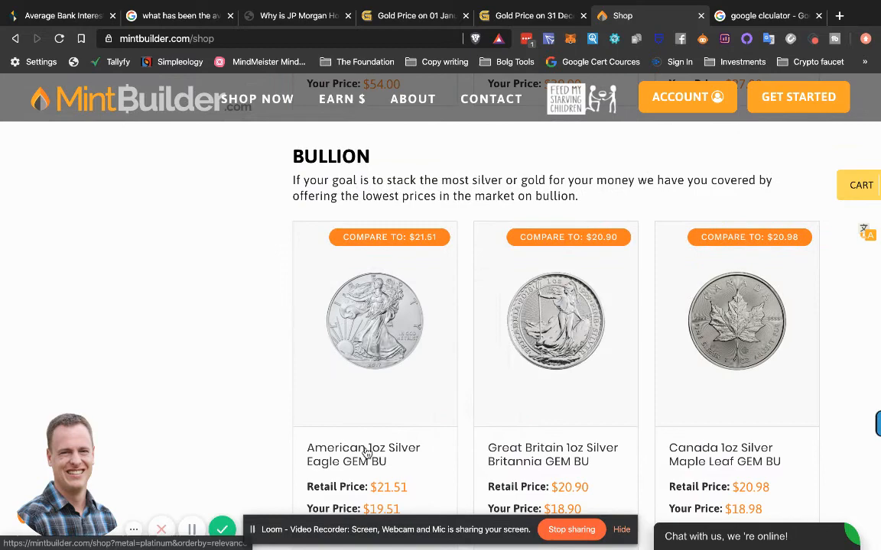
pyautogui.scroll(-2, 298, 429)
pyautogui.scroll(-2, 308, 432)
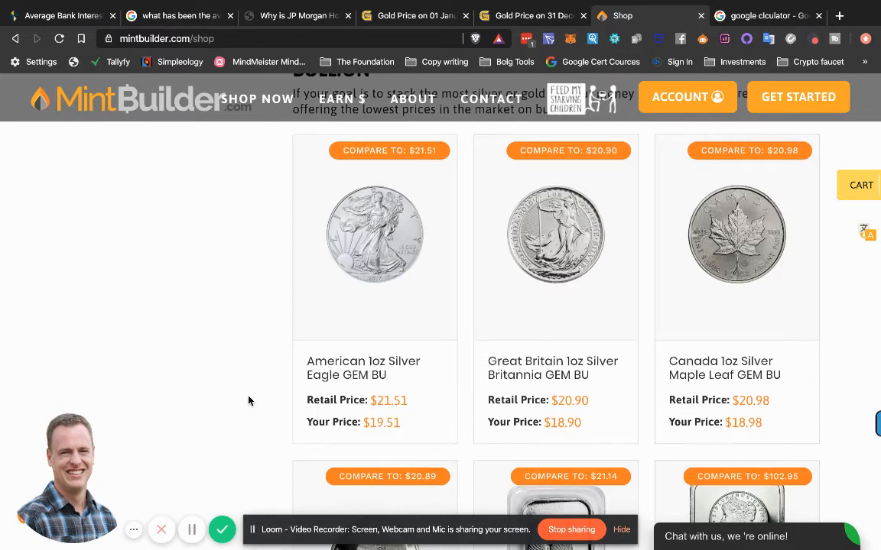
pyautogui.scroll(-2, 250, 401)
pyautogui.scroll(-2, 250, 402)
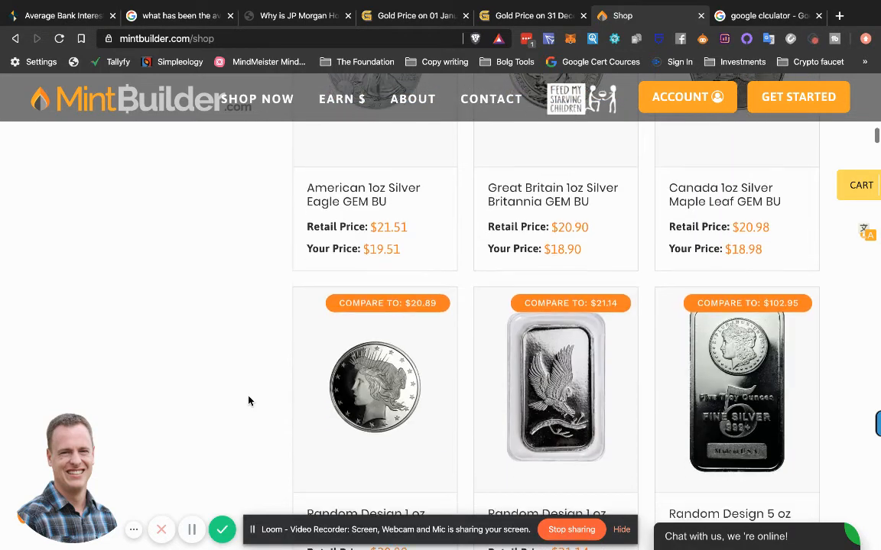
pyautogui.scroll(-1, 249, 401)
pyautogui.scroll(-3, 250, 401)
pyautogui.scroll(-1, 250, 402)
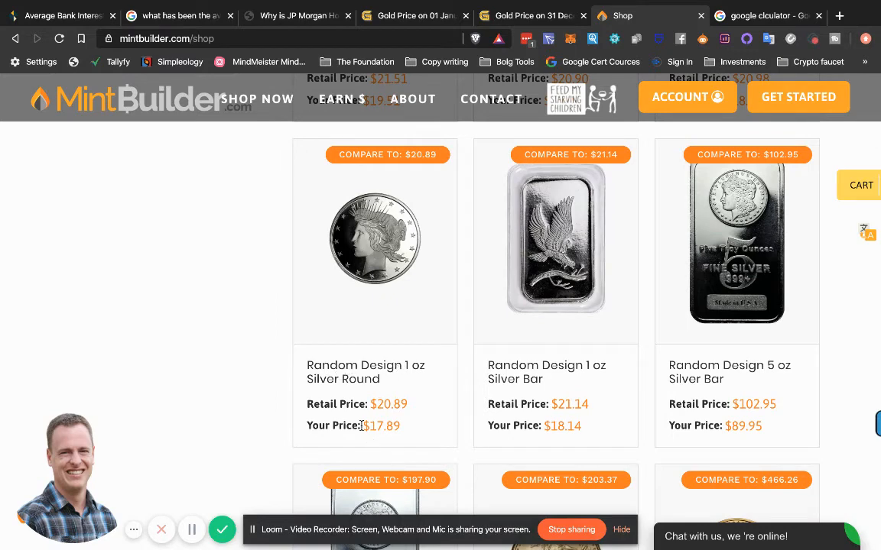
pyautogui.moveTo(362, 426); pyautogui.dragTo(426, 430)
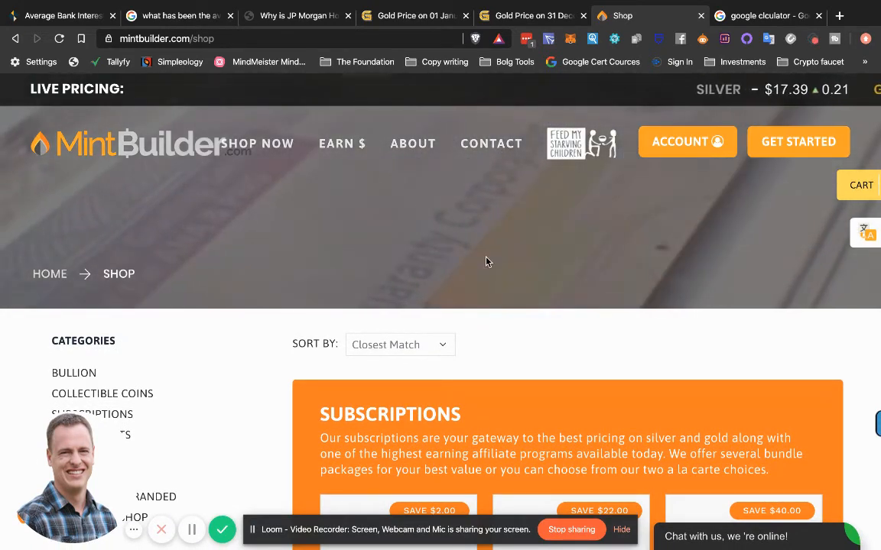
pyautogui.scroll(-5, 487, 262)
pyautogui.scroll(-5, 486, 261)
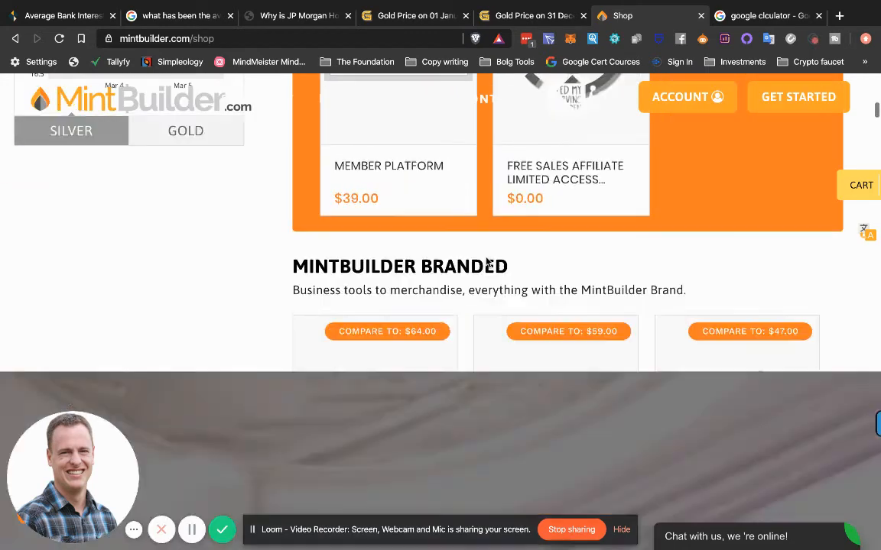
pyautogui.scroll(10, 486, 262)
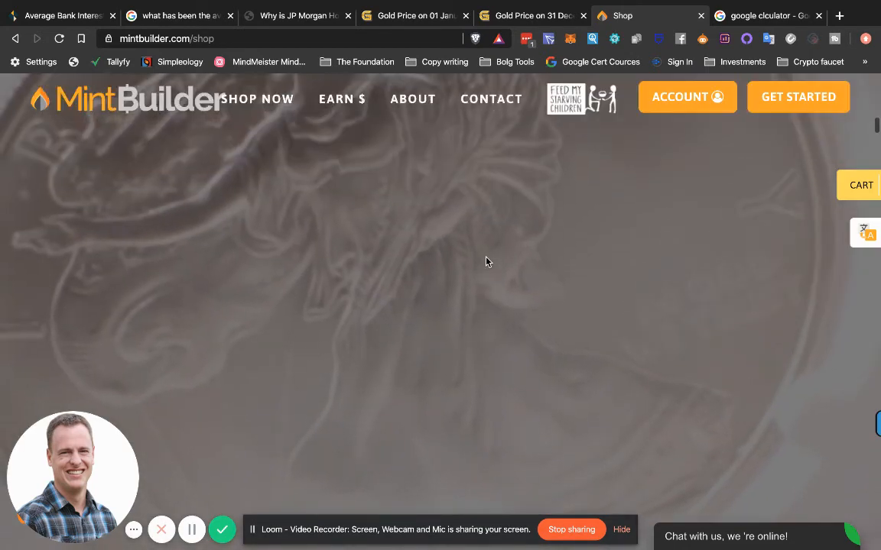
pyautogui.scroll(-5, 486, 262)
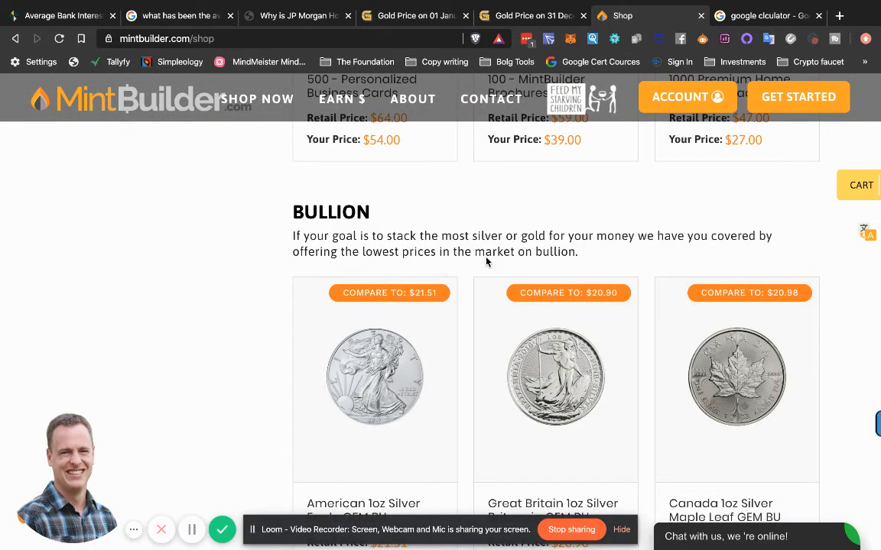
pyautogui.scroll(-5, 487, 261)
pyautogui.scroll(-2, 487, 262)
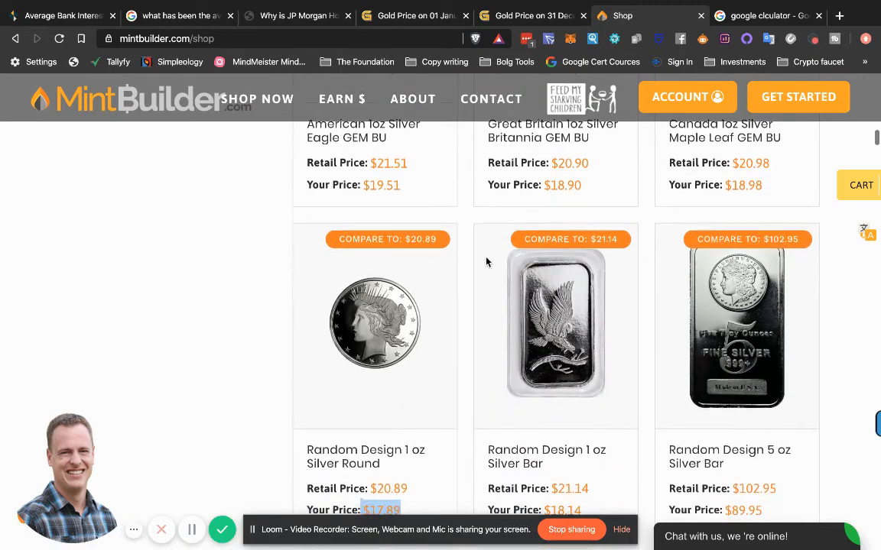
pyautogui.scroll(-2, 486, 262)
pyautogui.scroll(-1, 486, 262)
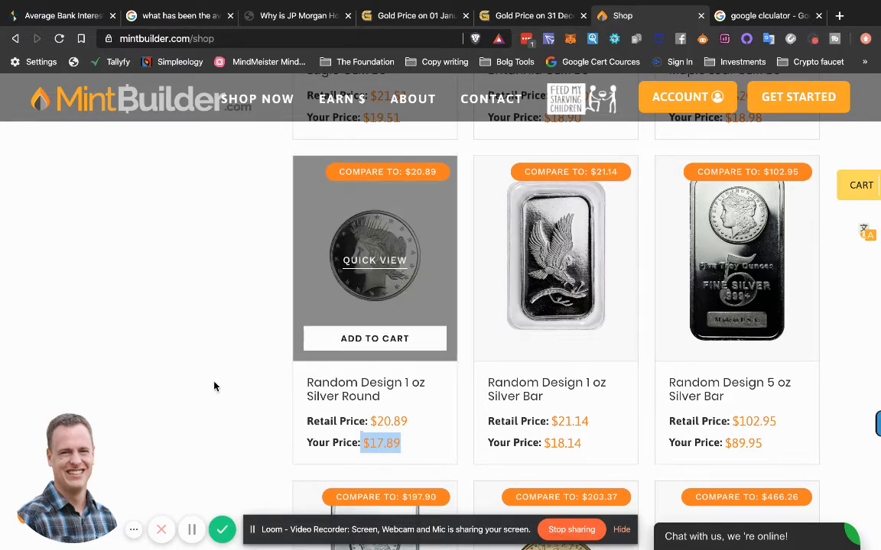
pyautogui.scroll(8, 217, 328)
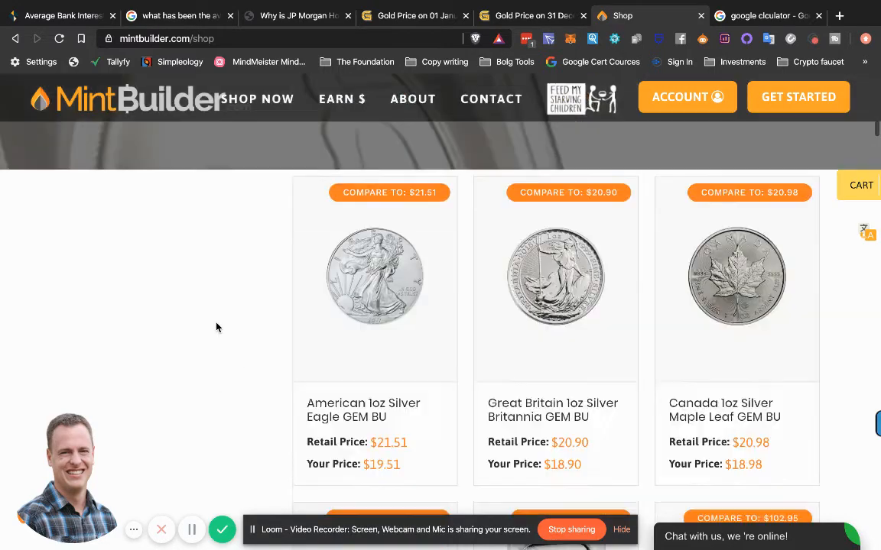
pyautogui.scroll(8, 217, 328)
pyautogui.scroll(8, 217, 328)
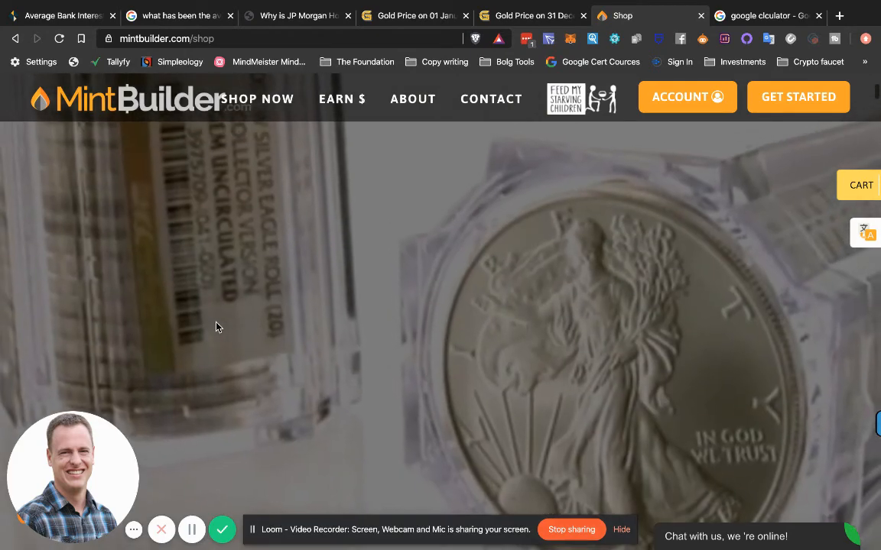
pyautogui.scroll(-8, 217, 327)
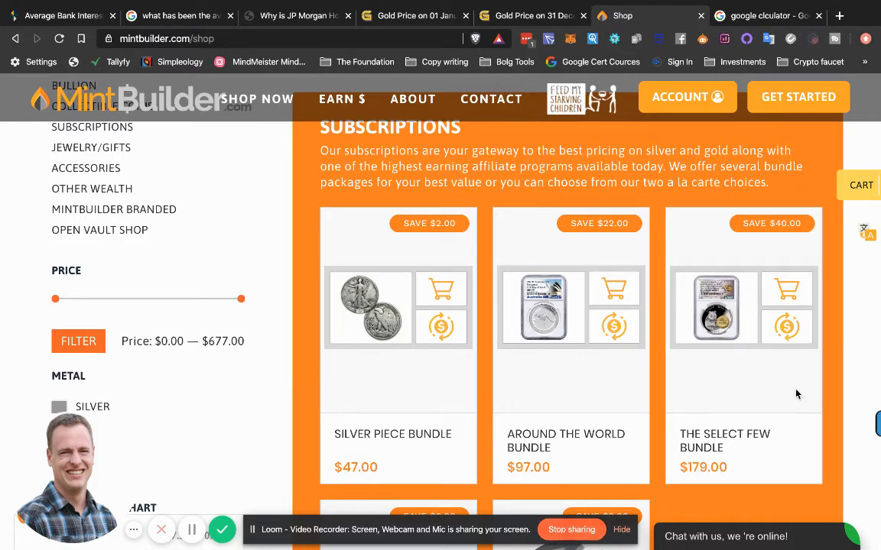
pyautogui.moveTo(743, 346)
pyautogui.scroll(1, 817, 424)
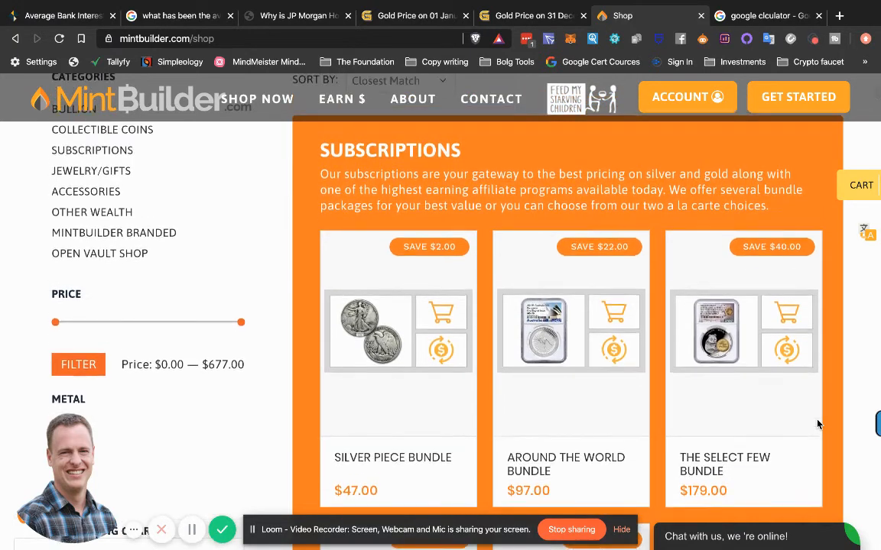
pyautogui.scroll(2, 817, 424)
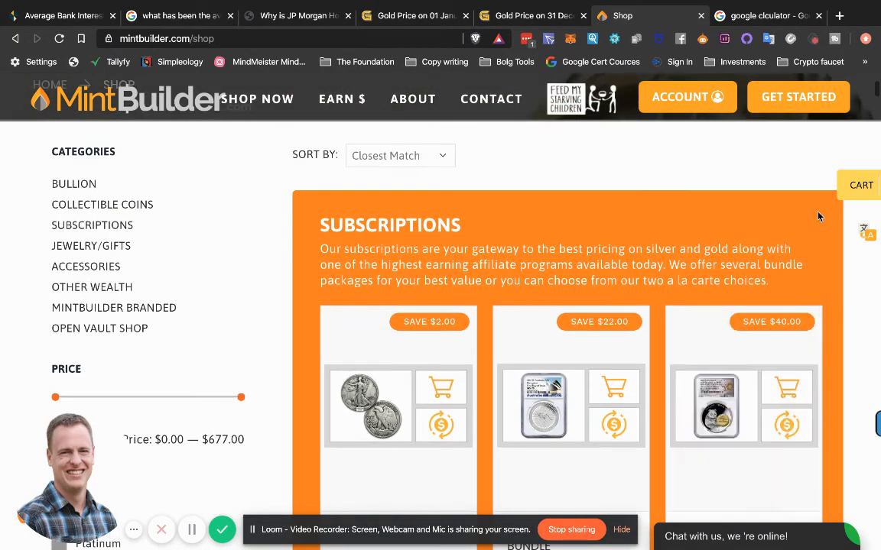
pyautogui.scroll(1, 759, 187)
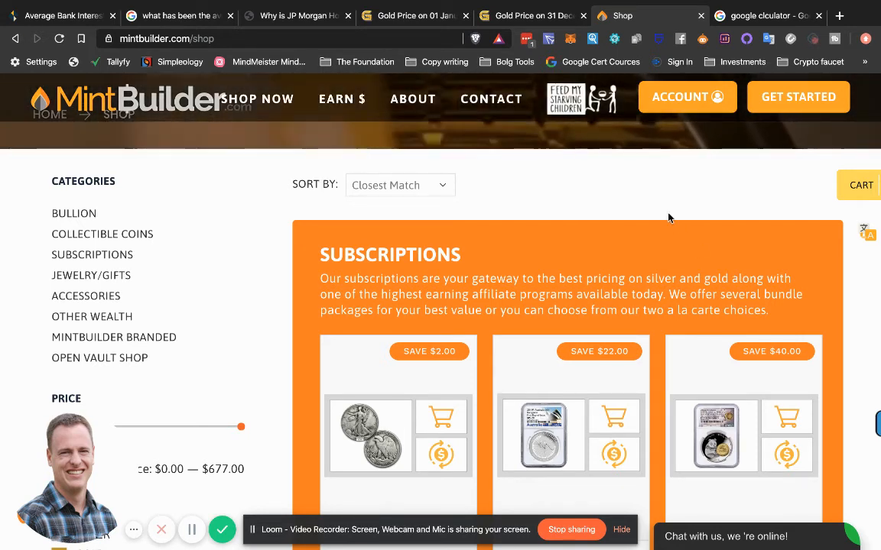
pyautogui.scroll(-1, 790, 328)
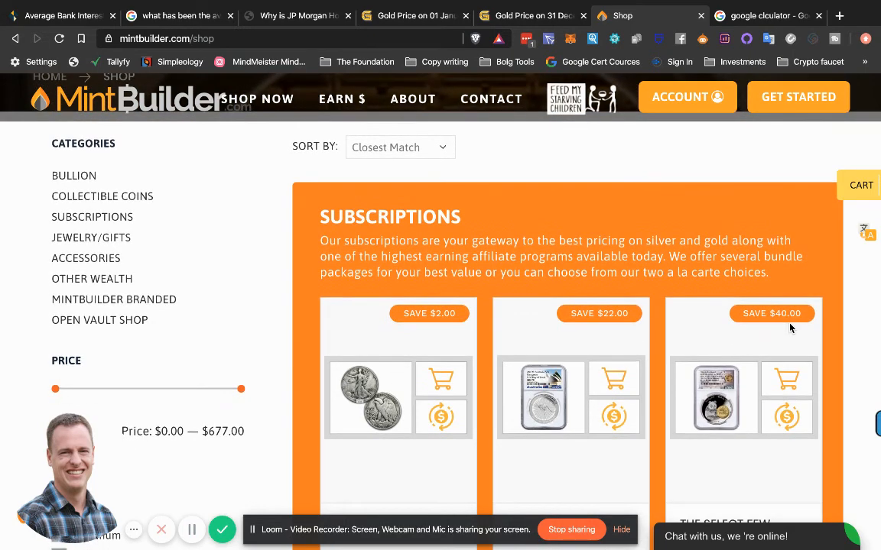
pyautogui.scroll(-1, 790, 328)
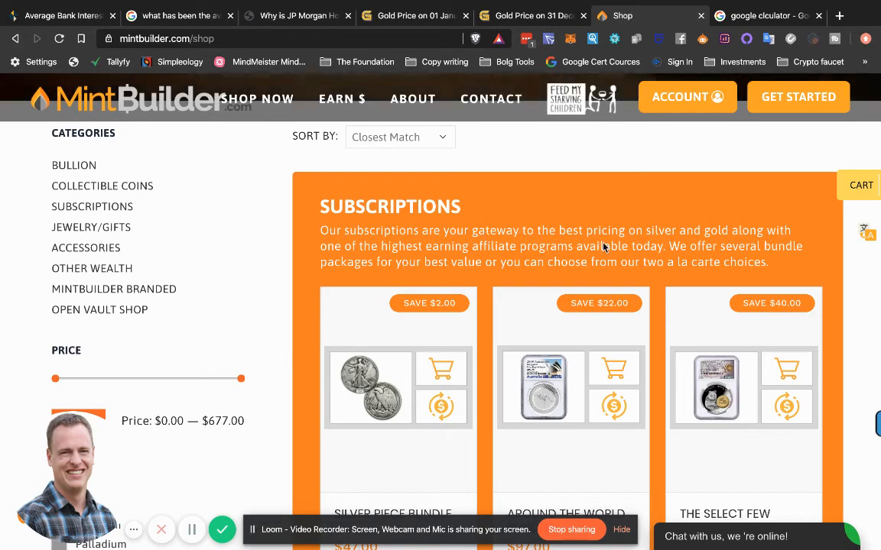
pyautogui.scroll(1, 603, 247)
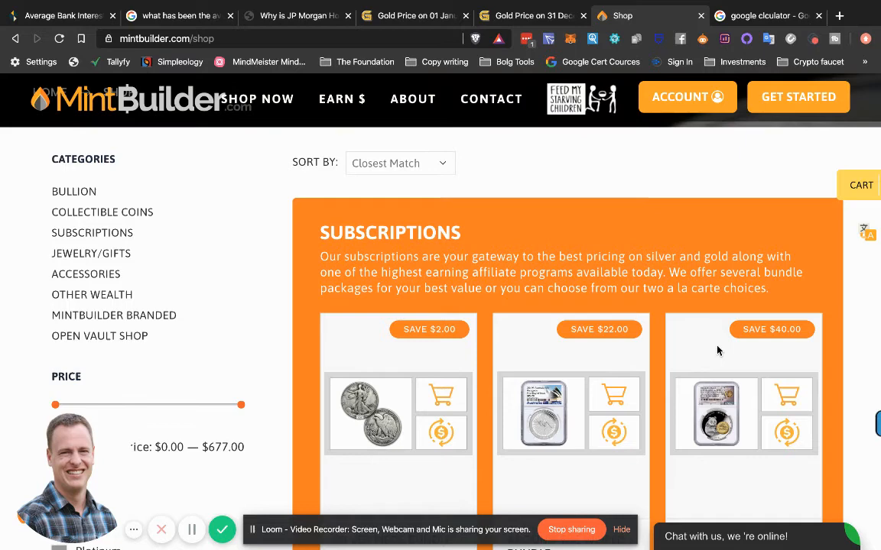
pyautogui.scroll(-2, 603, 246)
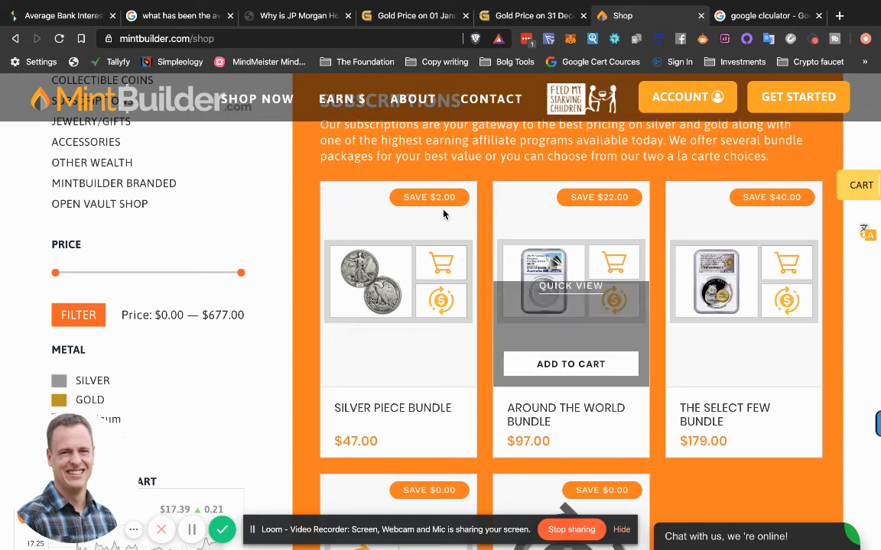
pyautogui.moveTo(571, 413)
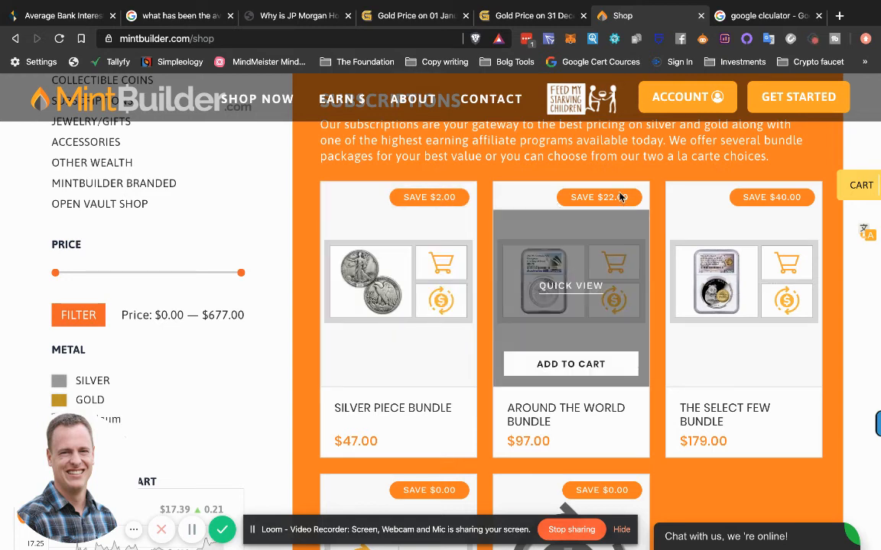
pyautogui.moveTo(570, 306)
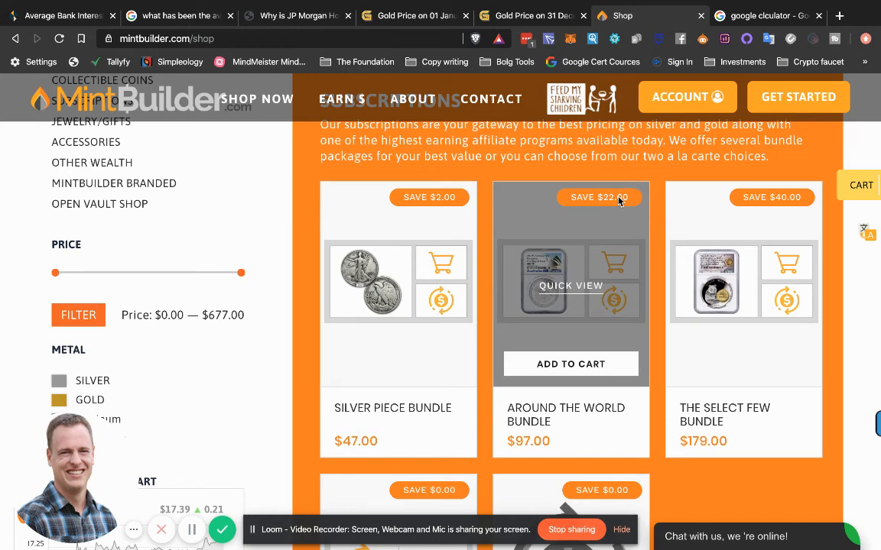
# View and dismiss the Around the World Bundle's $97 pricing breakdown popup
pyautogui.click(620, 200)
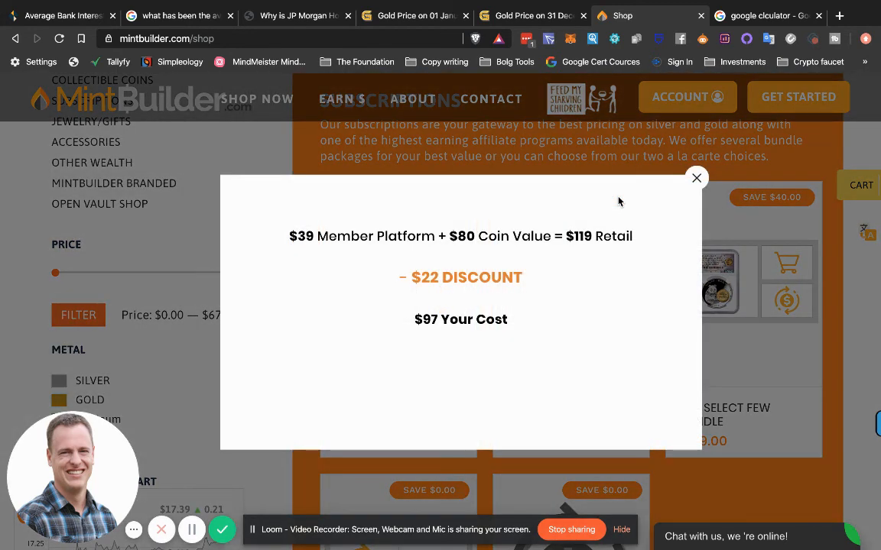
pyautogui.click(696, 178)
pyautogui.scroll(10, 447, 419)
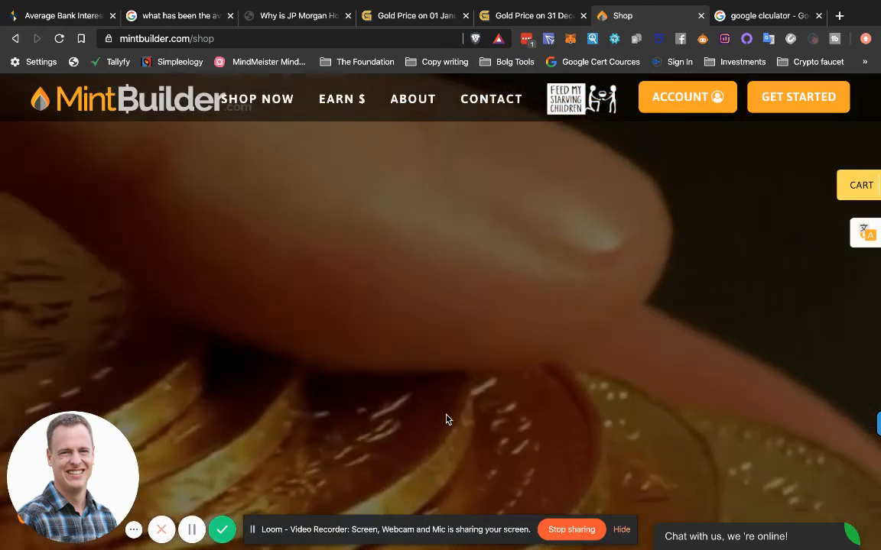
pyautogui.scroll(-10, 447, 419)
pyautogui.scroll(-1, 447, 419)
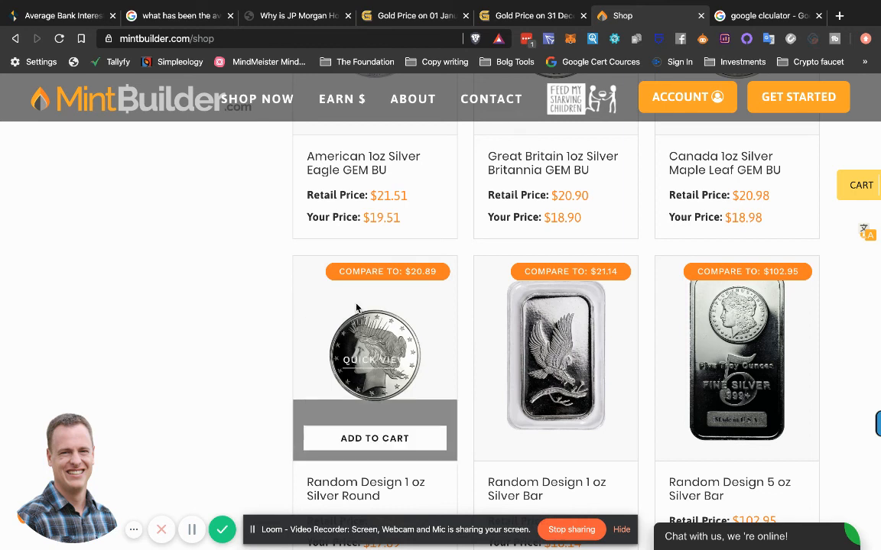
pyautogui.moveTo(374, 359)
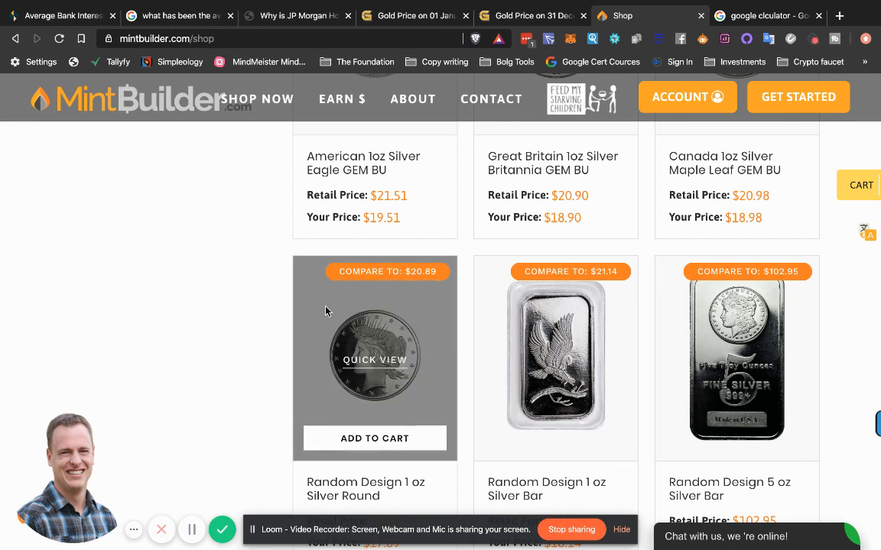
pyautogui.scroll(2, 189, 337)
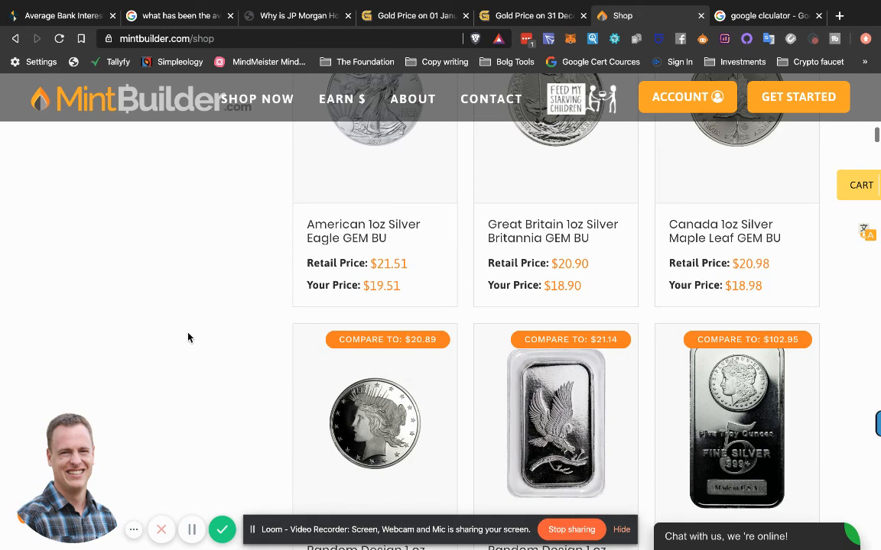
pyautogui.scroll(3, 189, 337)
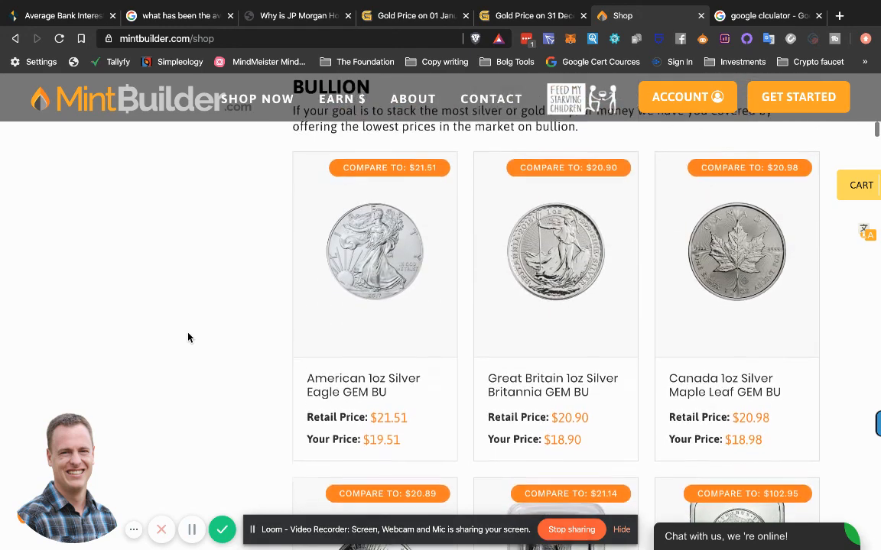
pyautogui.scroll(3, 189, 337)
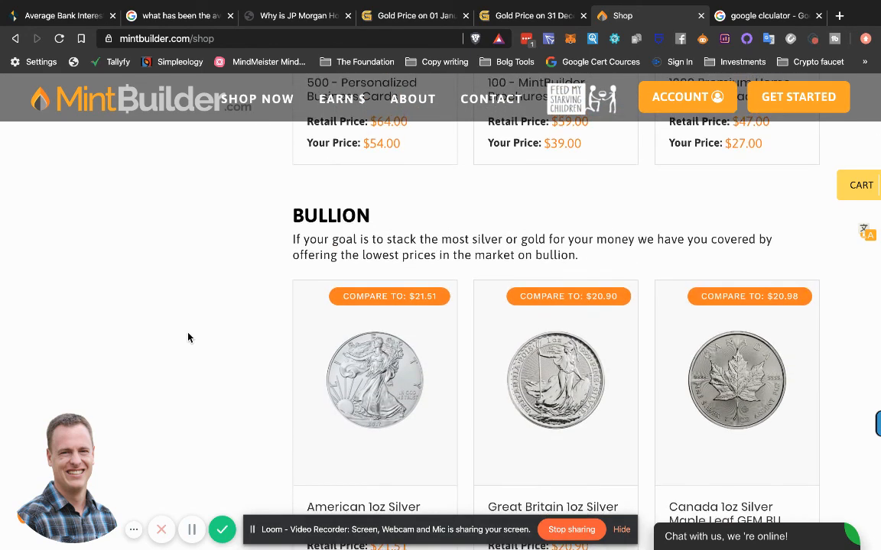
pyautogui.scroll(3, 188, 337)
pyautogui.scroll(1, 189, 337)
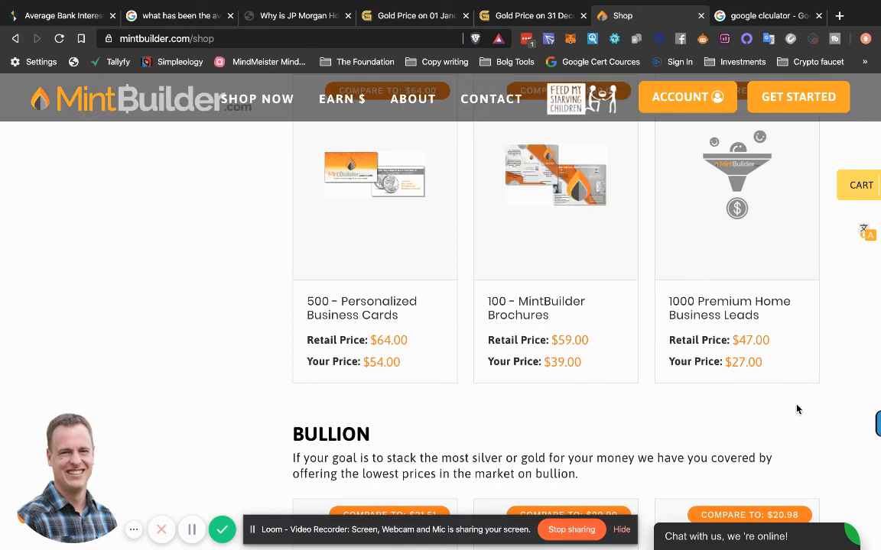
pyautogui.scroll(-2, 799, 417)
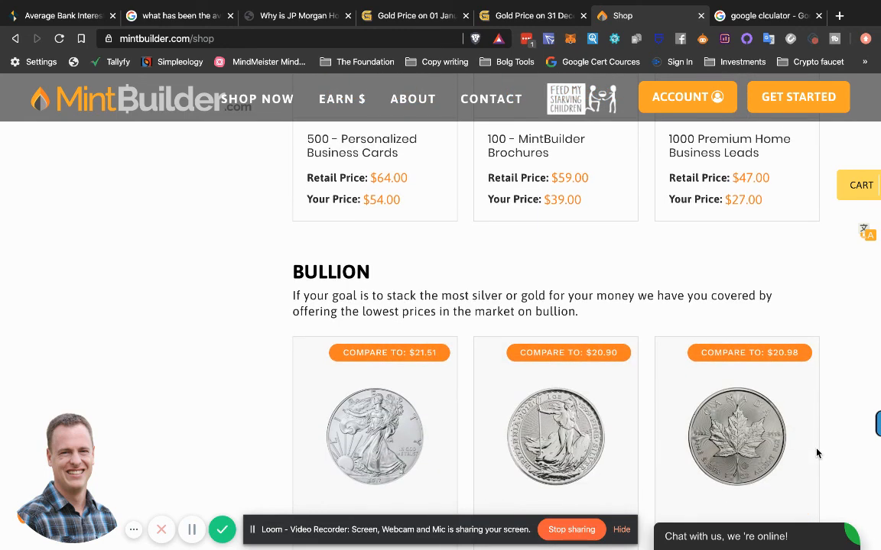